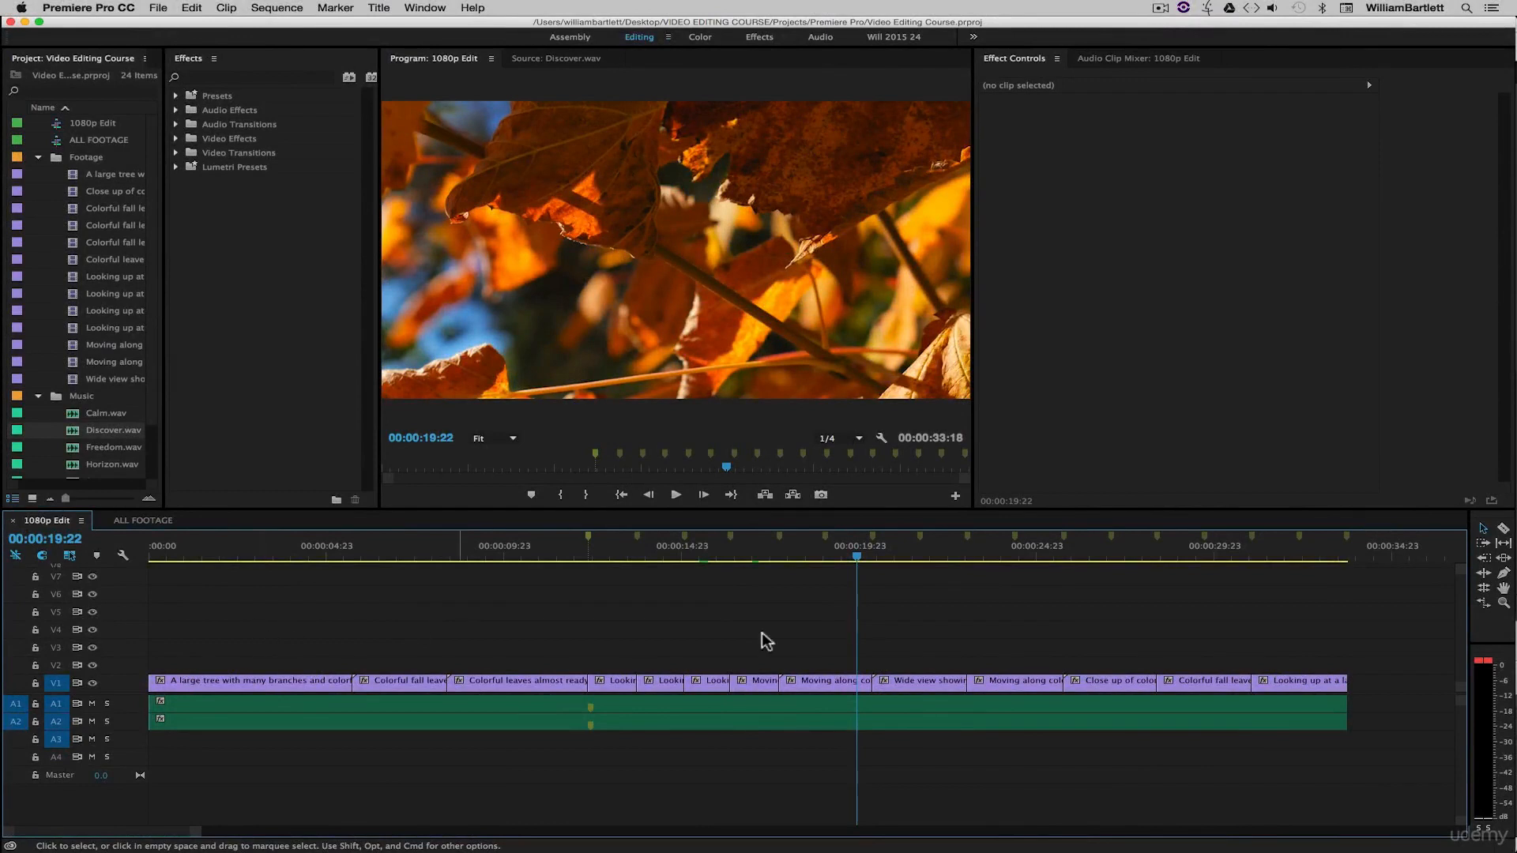
- Widen the project panel and collapse the Footage and Music bins
left_click(1010, 642)
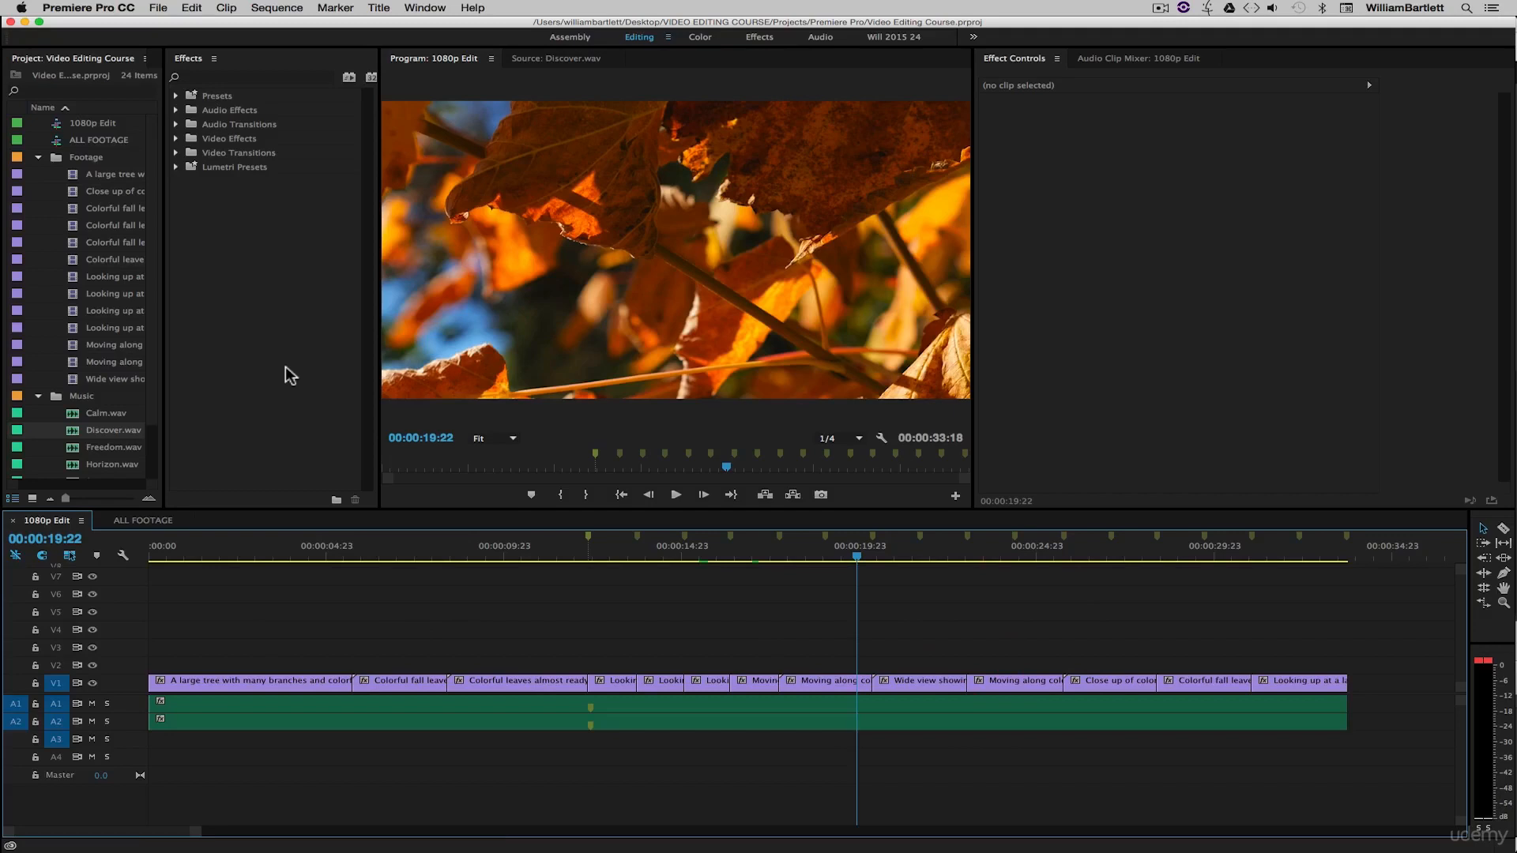
left_click_drag(162, 261, 355, 262)
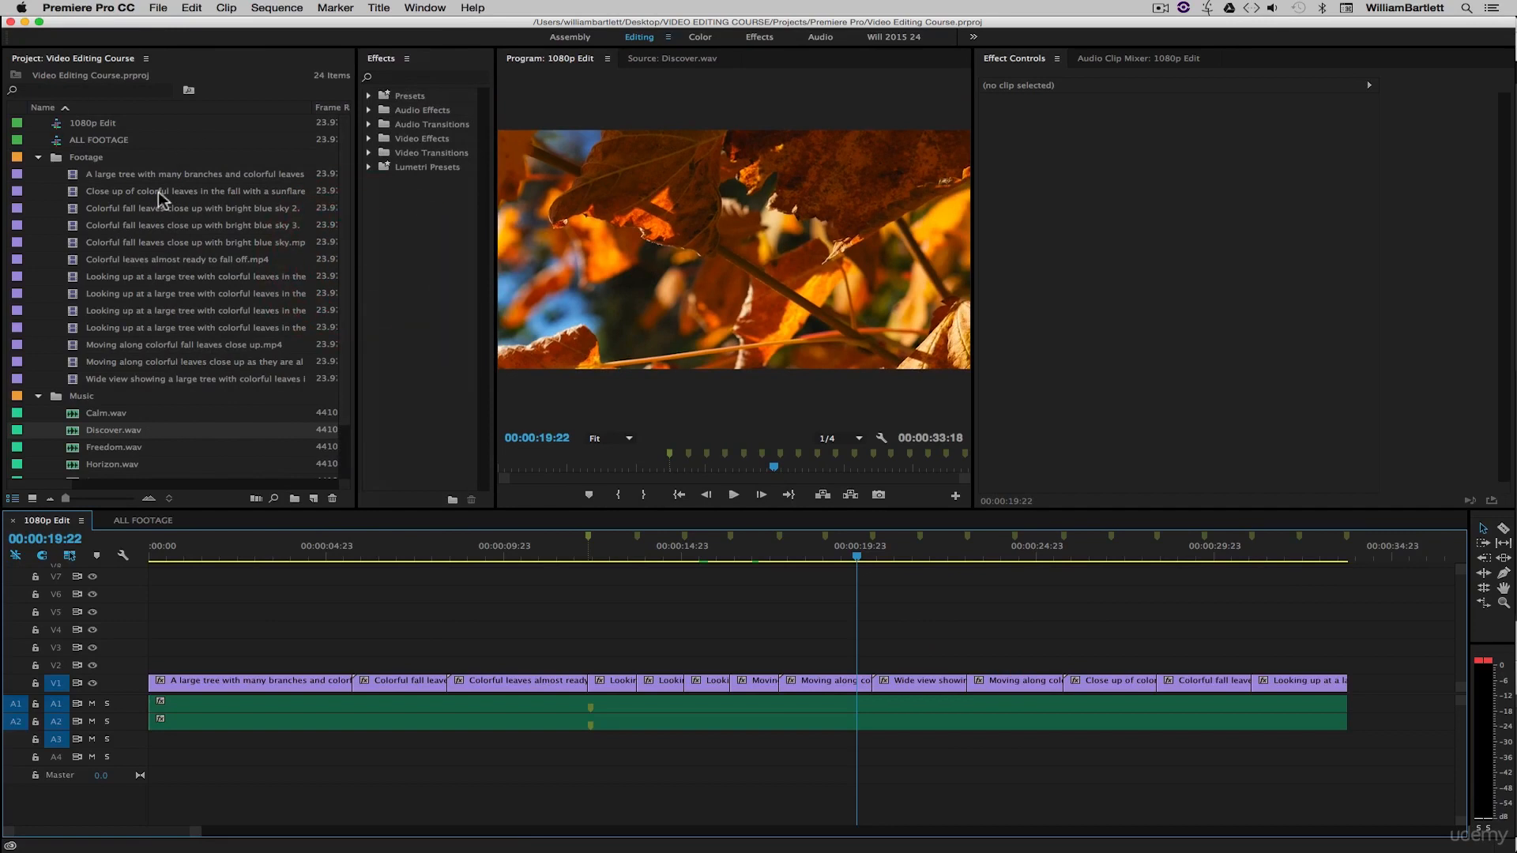
left_click(38, 157)
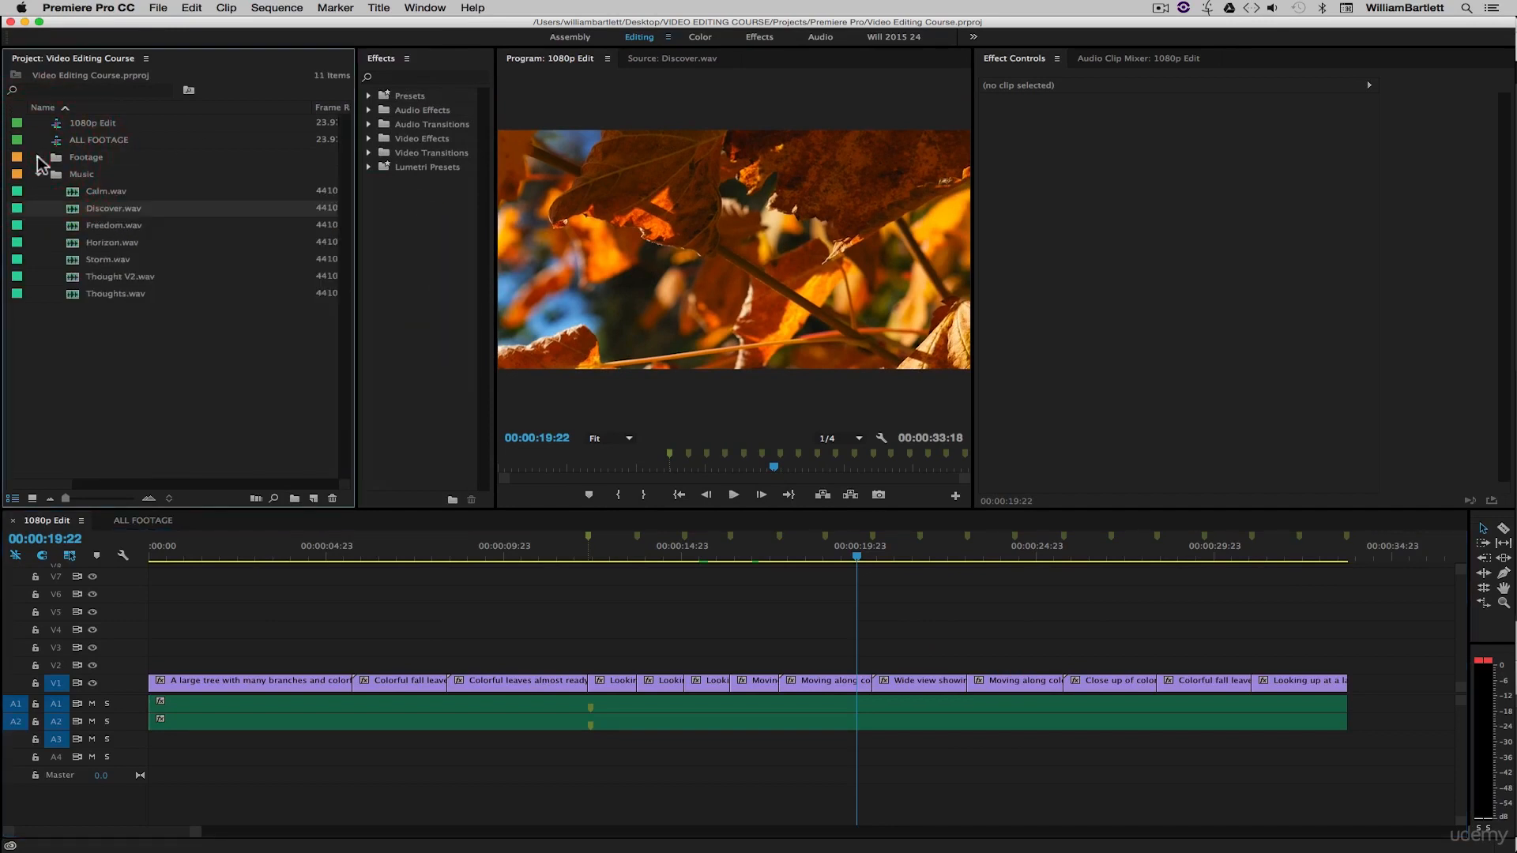
left_click(38, 174)
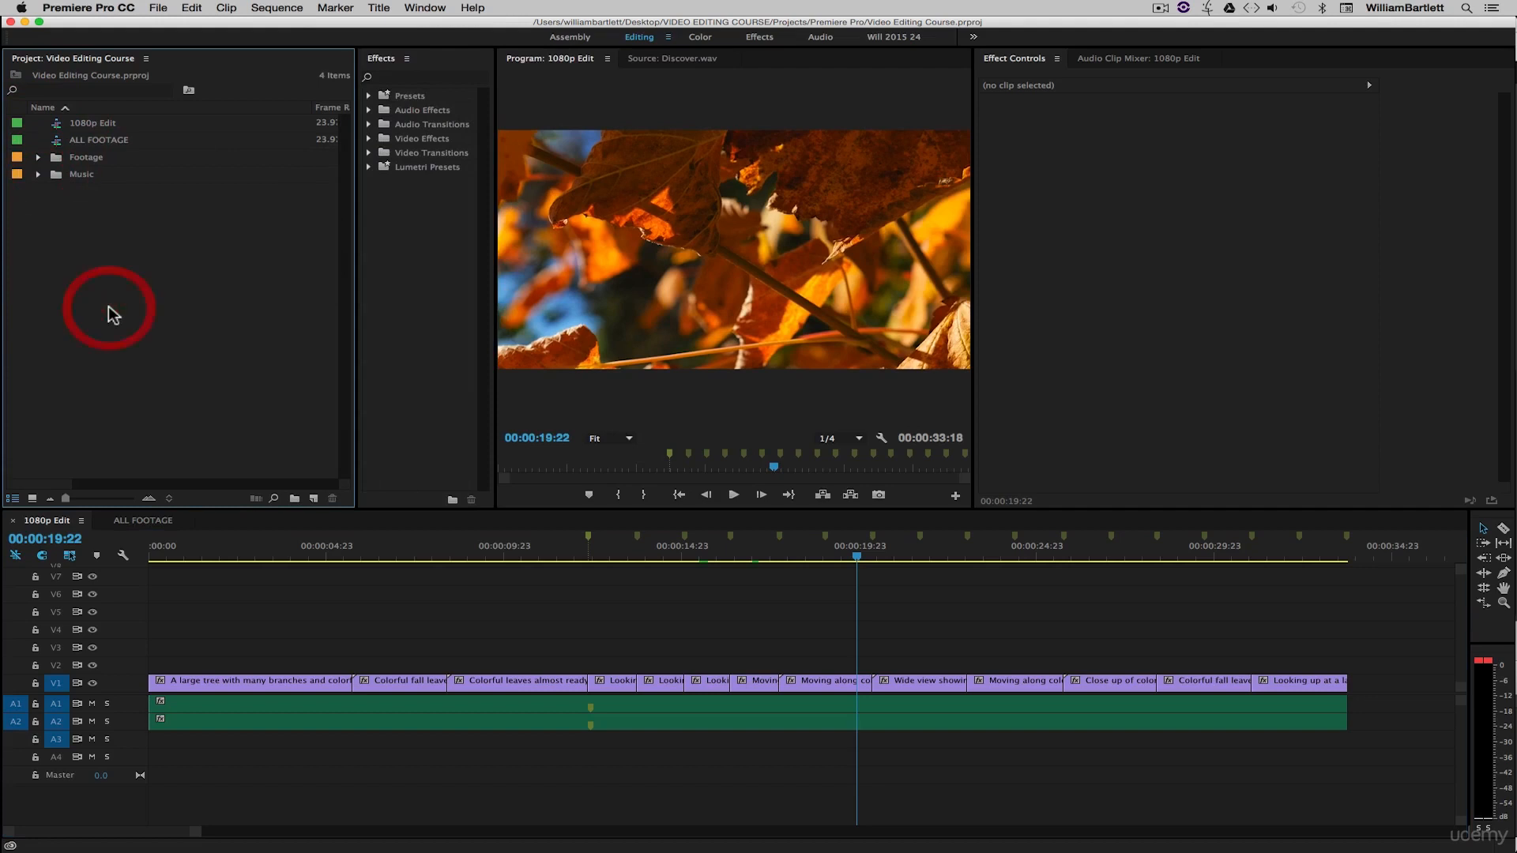
- Create a new bin named Titles in the project
left_click(294, 498)
type("Titles")
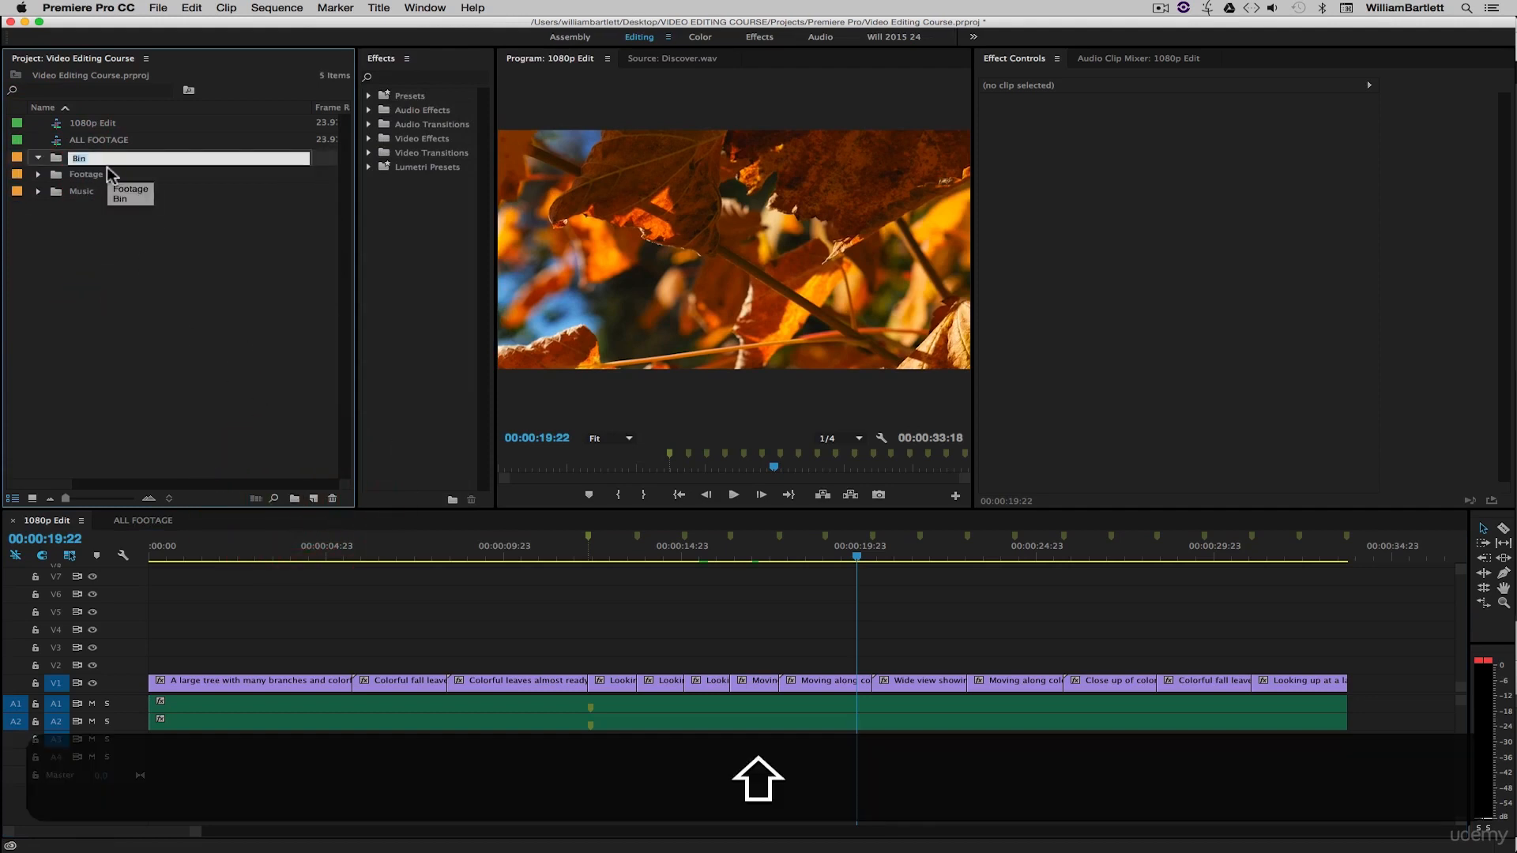
left_click(127, 309)
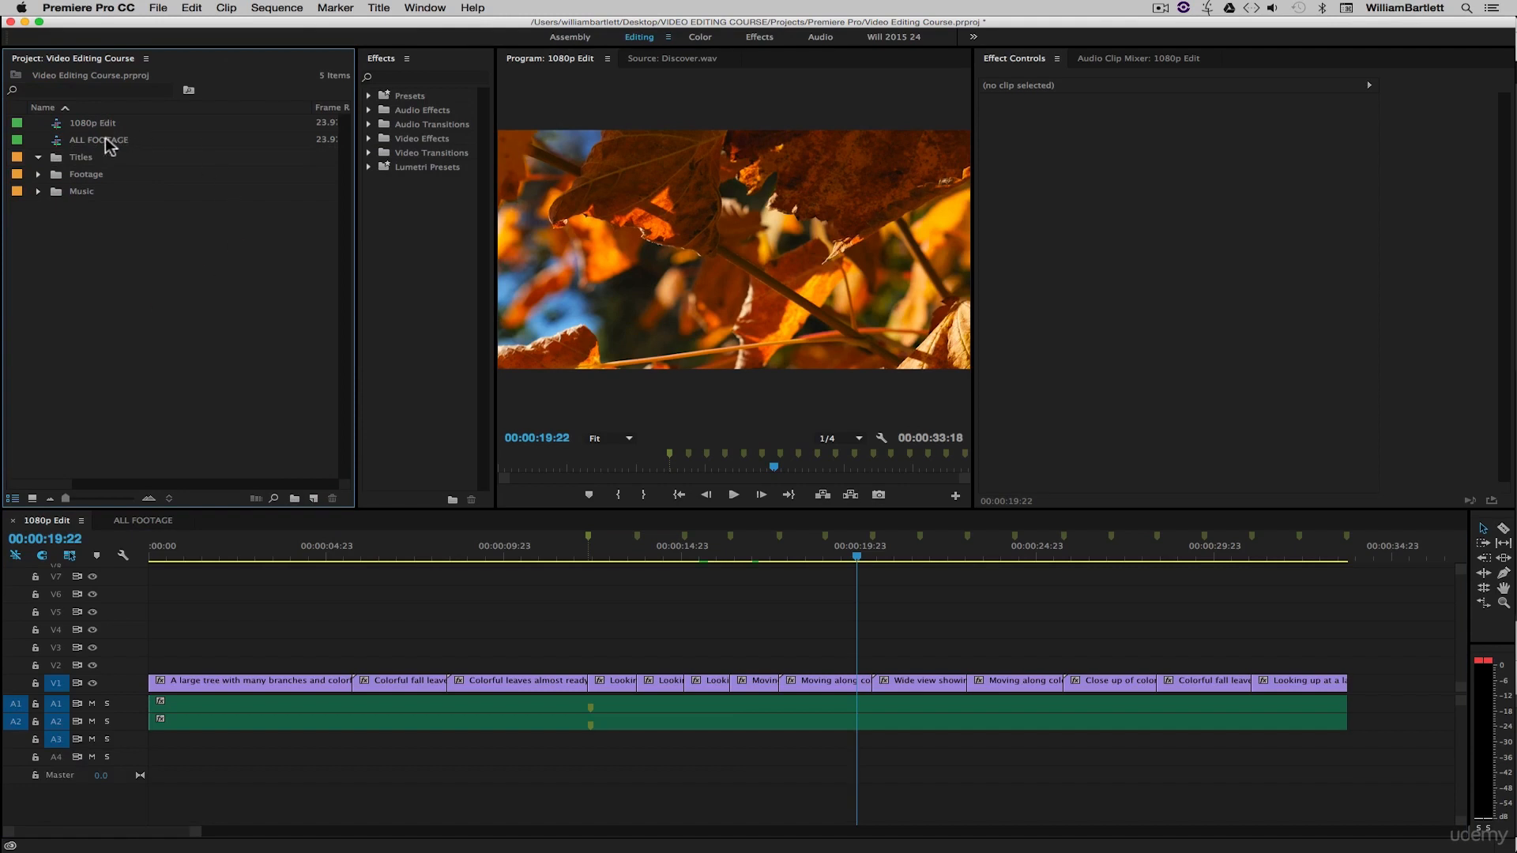
- Create another new bin named Sequences
left_click(294, 499)
type("Sequences")
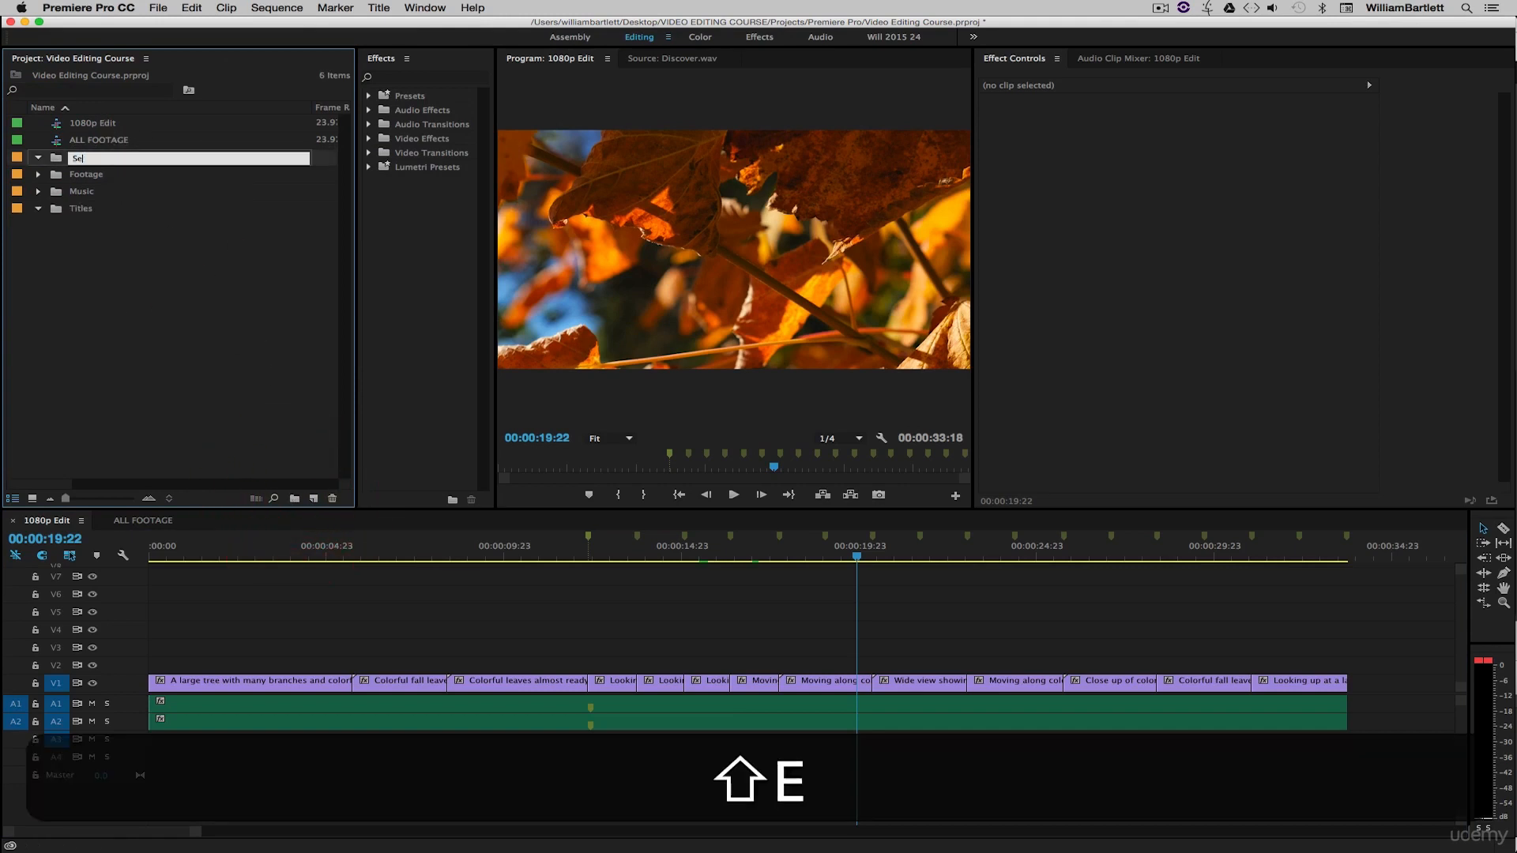
left_click(295, 327)
- Move the 1080p Edit and ALL FOOTAGE sequences into the Sequences bin and collapse it
left_click(103, 140)
left_click(107, 124, "super")
left_click_drag(110, 131, 71, 157)
left_click(37, 123)
left_click(124, 251)
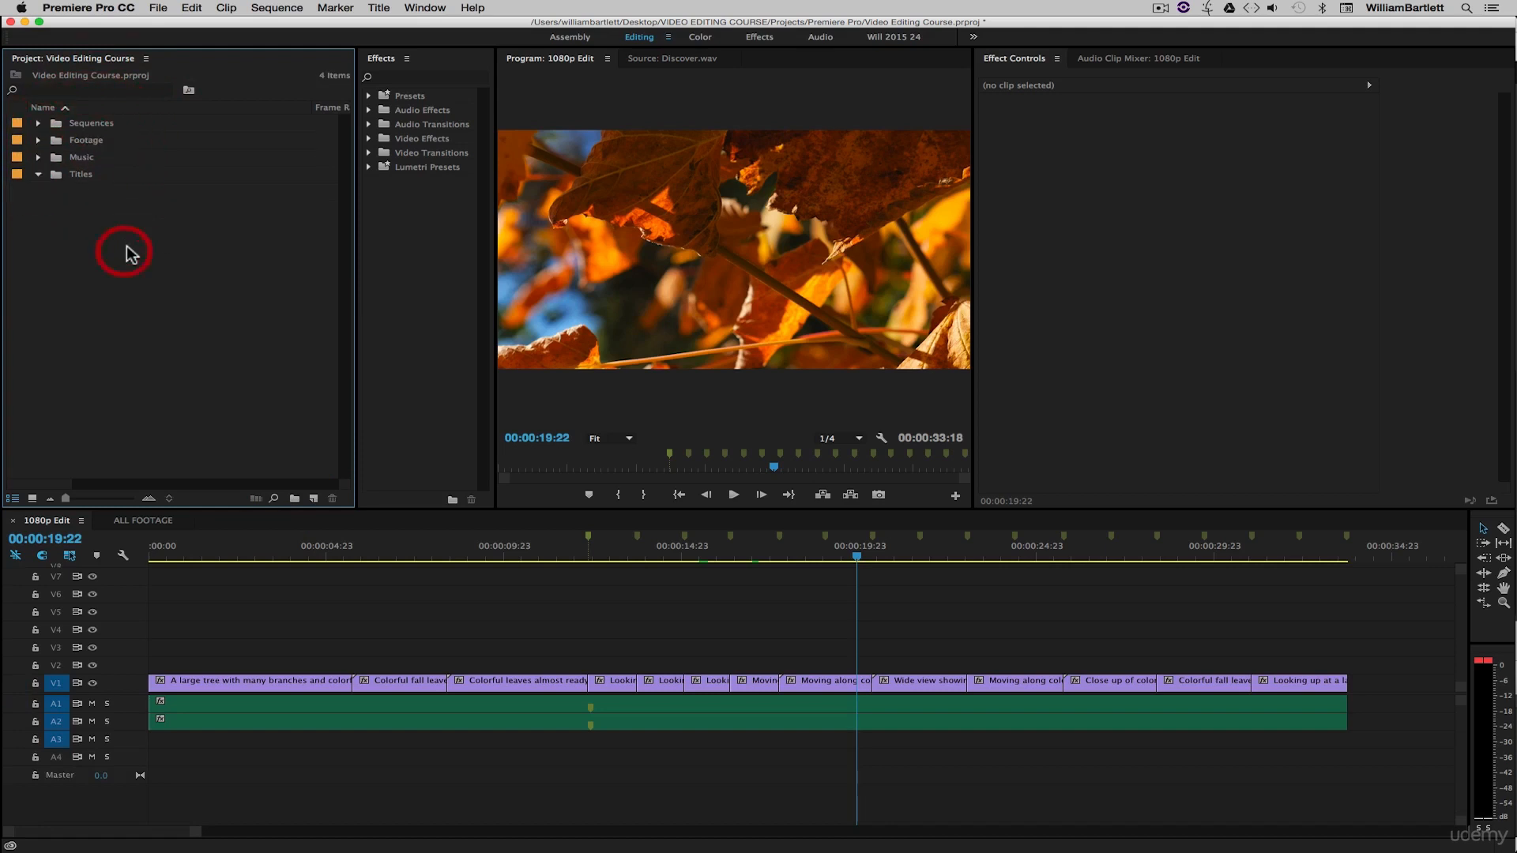
left_click(38, 176)
left_click(38, 176)
left_click(38, 174)
left_click(86, 212)
left_click(203, 335)
- Create a new default still title at 1920 x 1080 named Intro Title
left_click(379, 9)
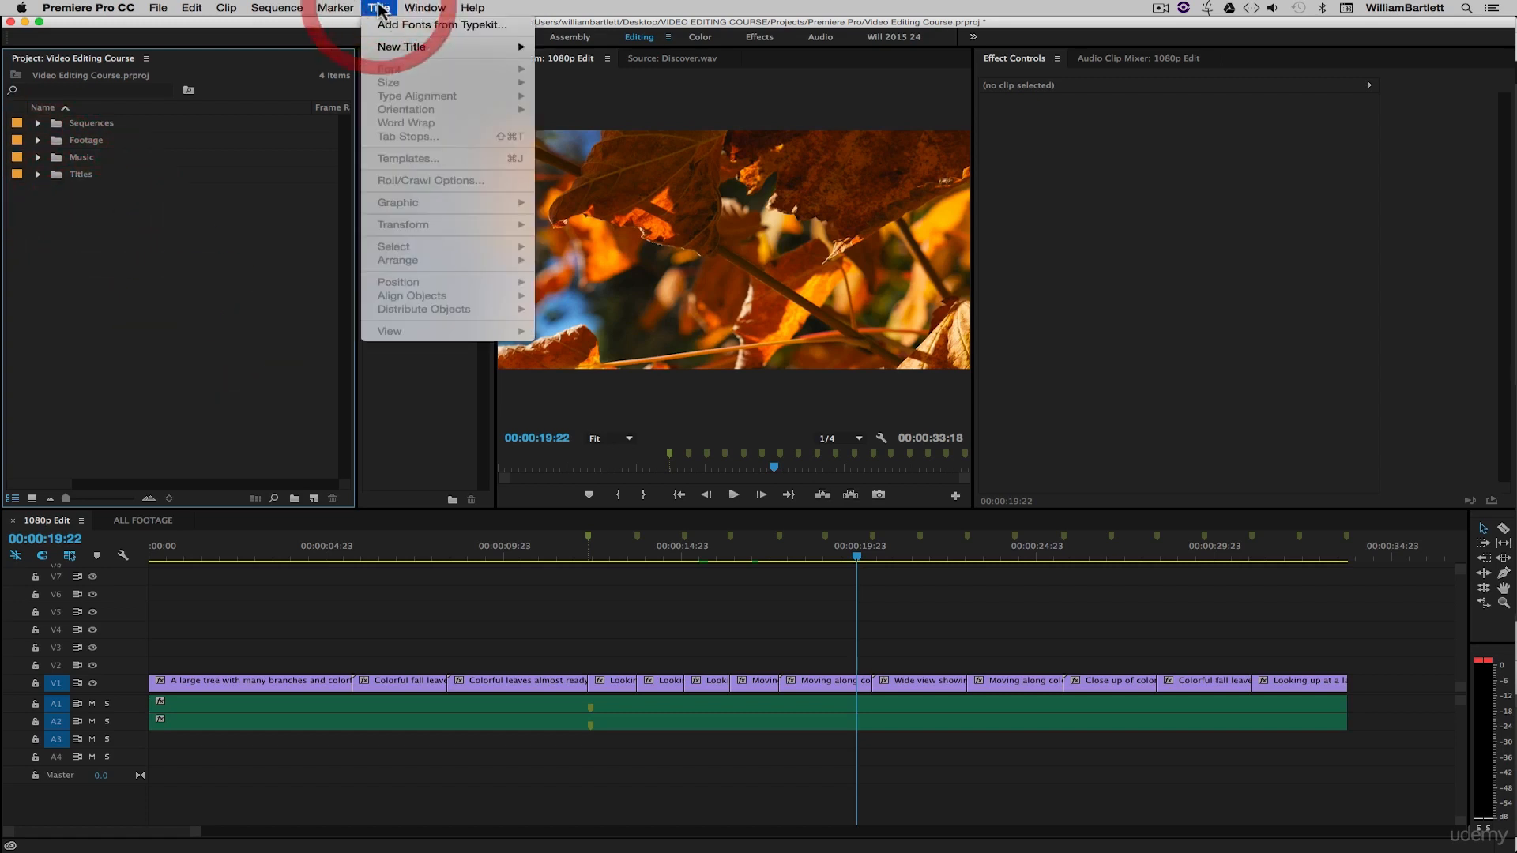
mouse_move(419, 52)
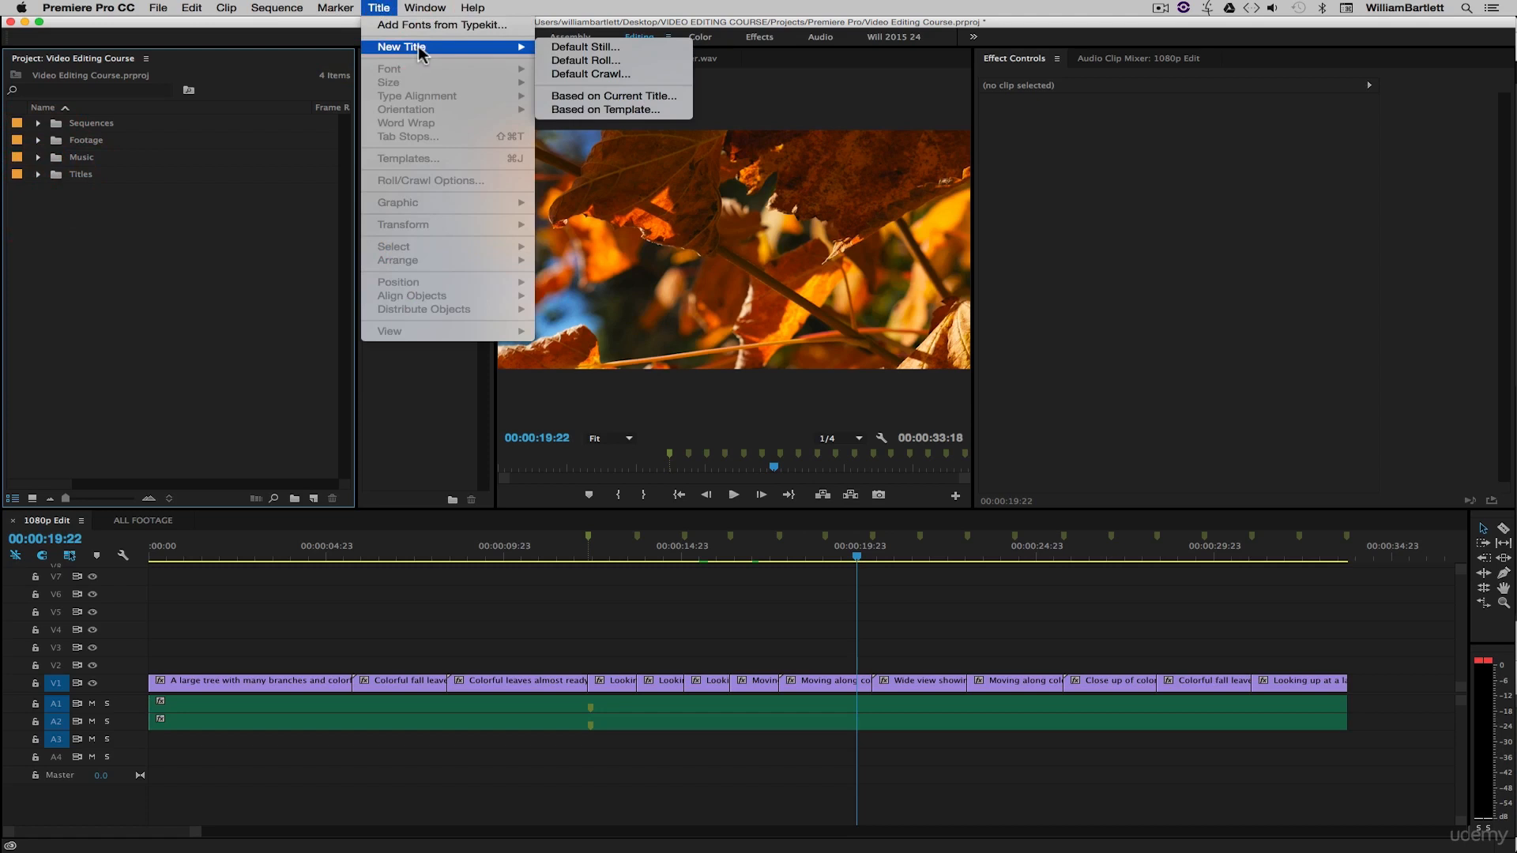
left_click(618, 49)
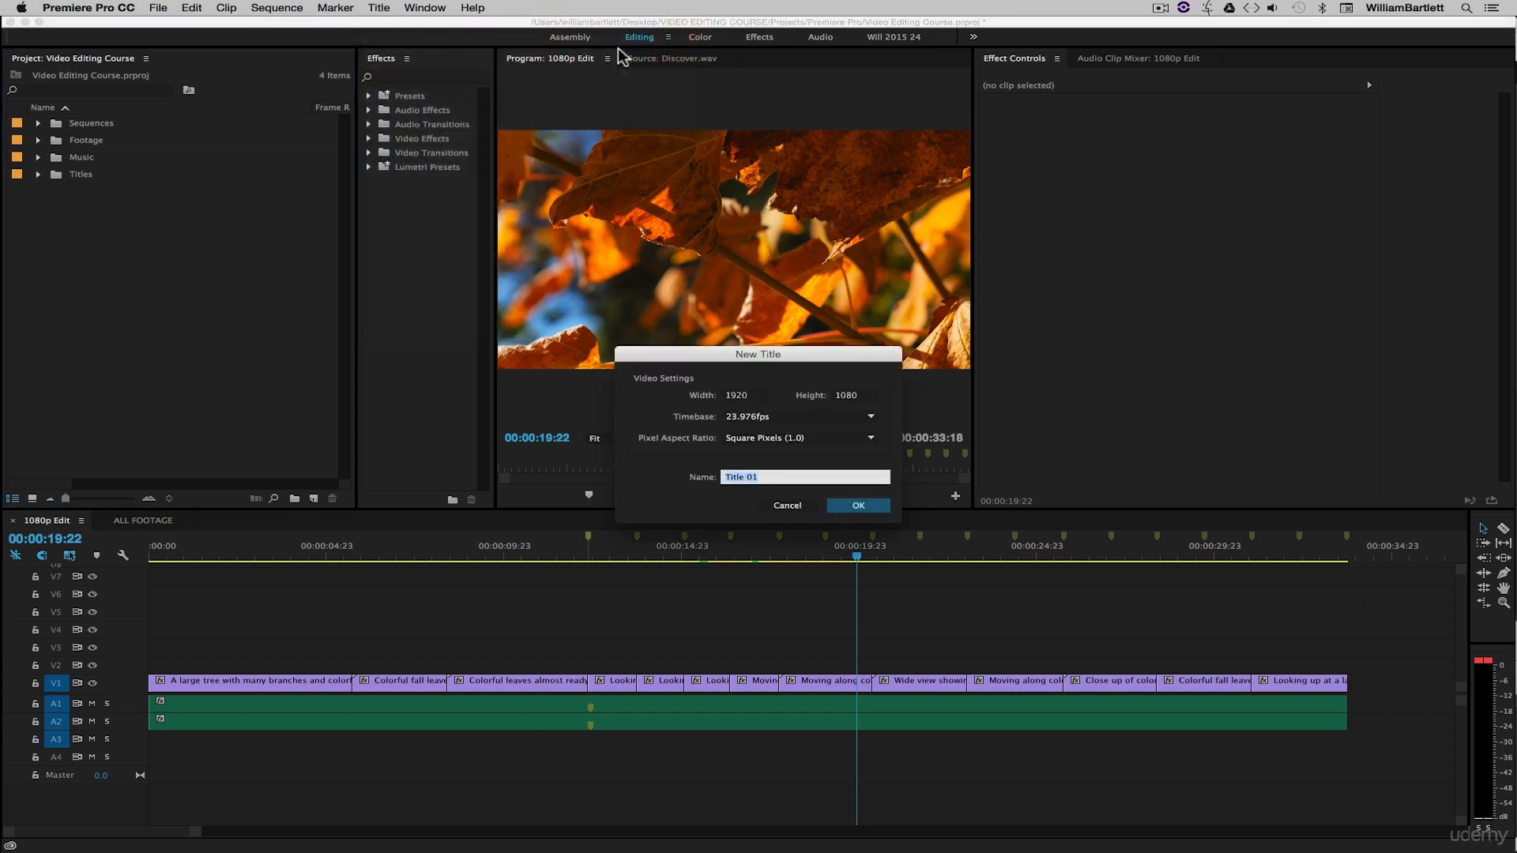
left_click_drag(816, 358, 777, 305)
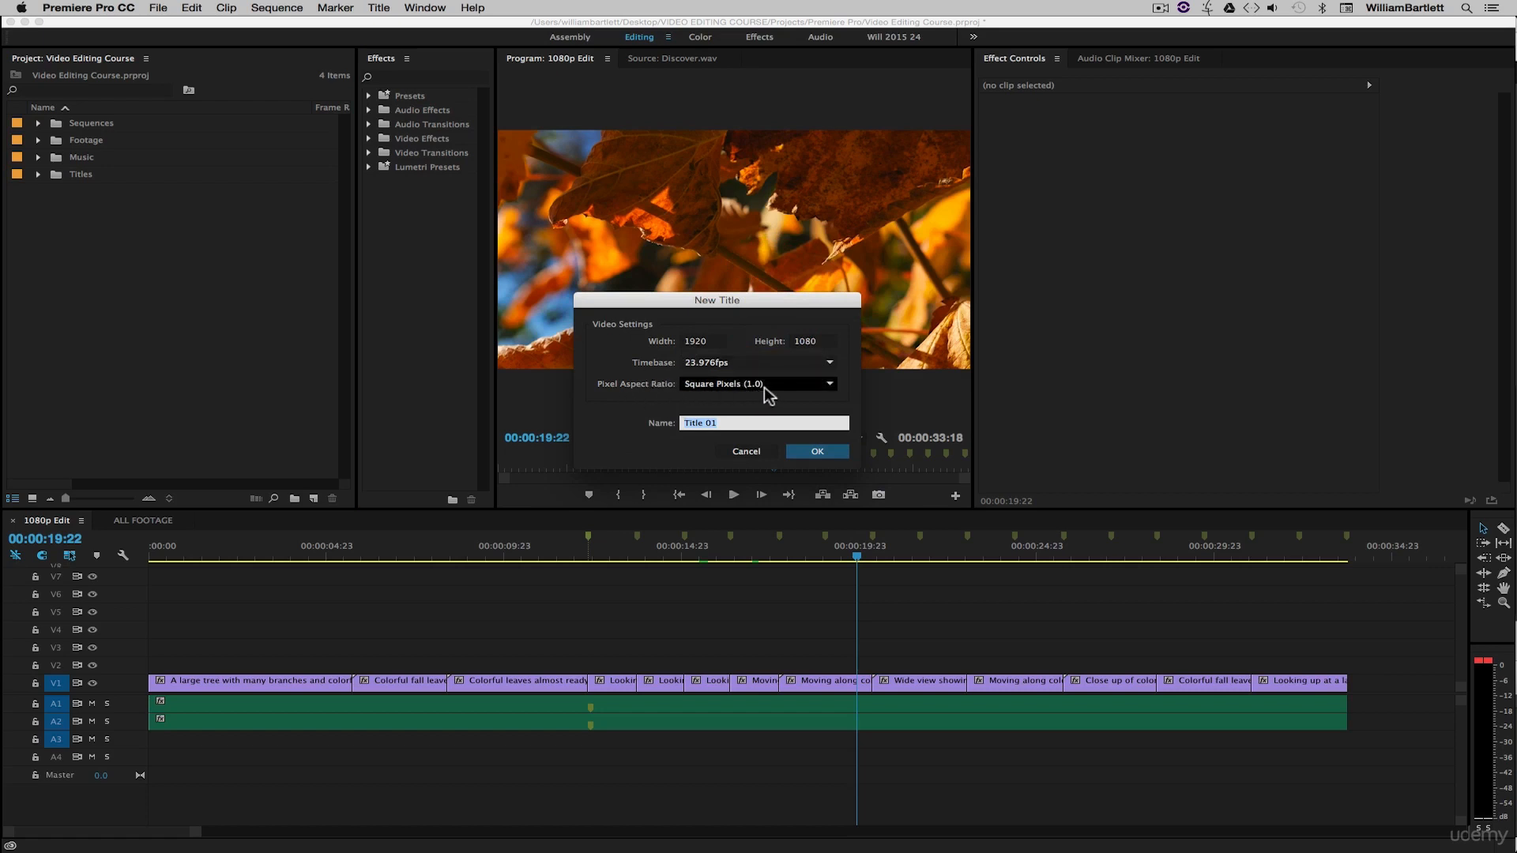
left_click(613, 424)
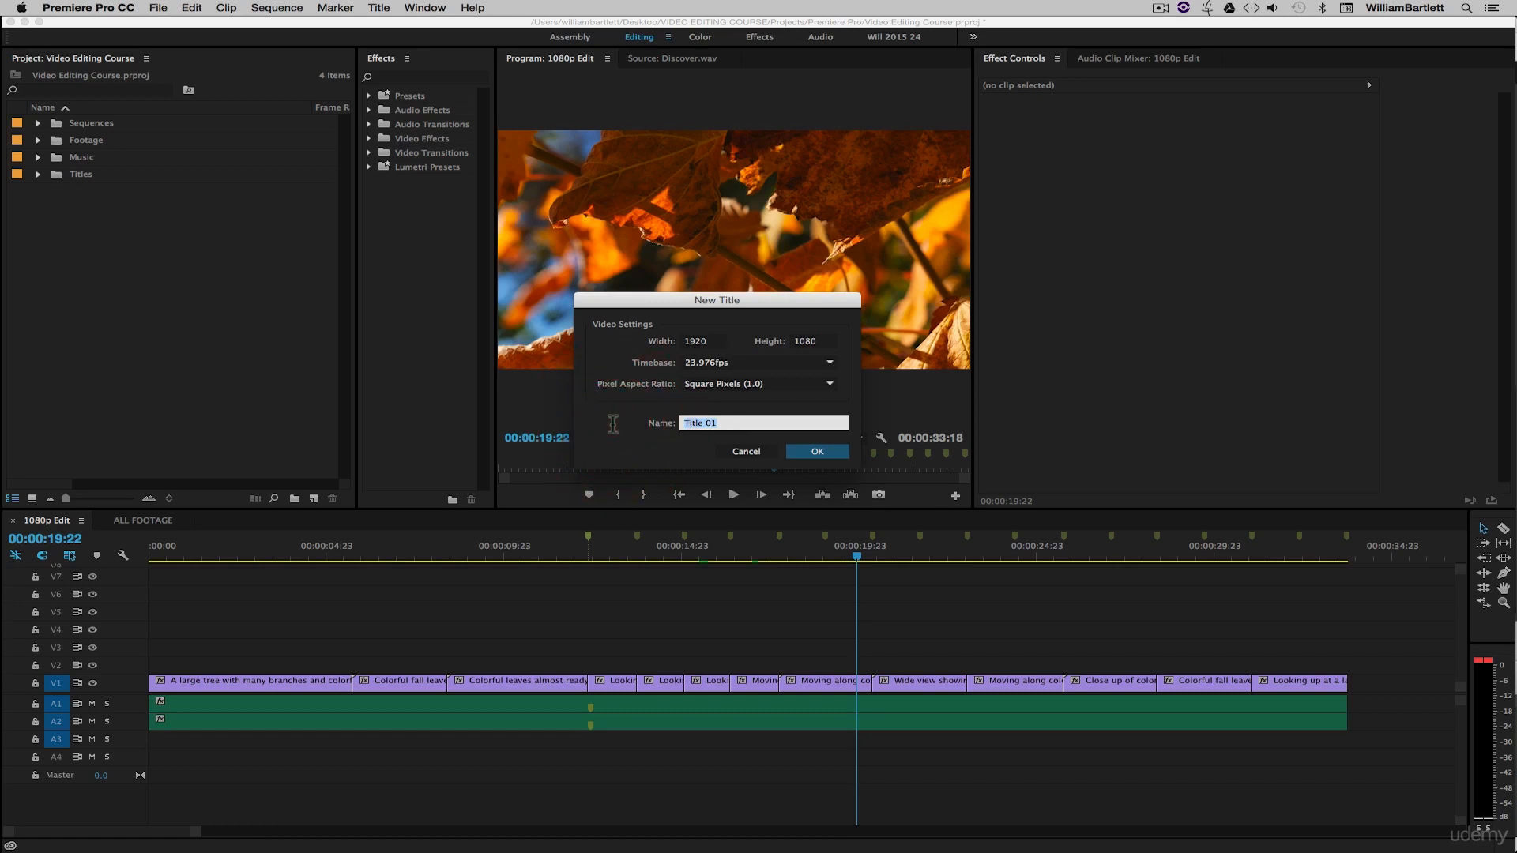
key("BackSpace")
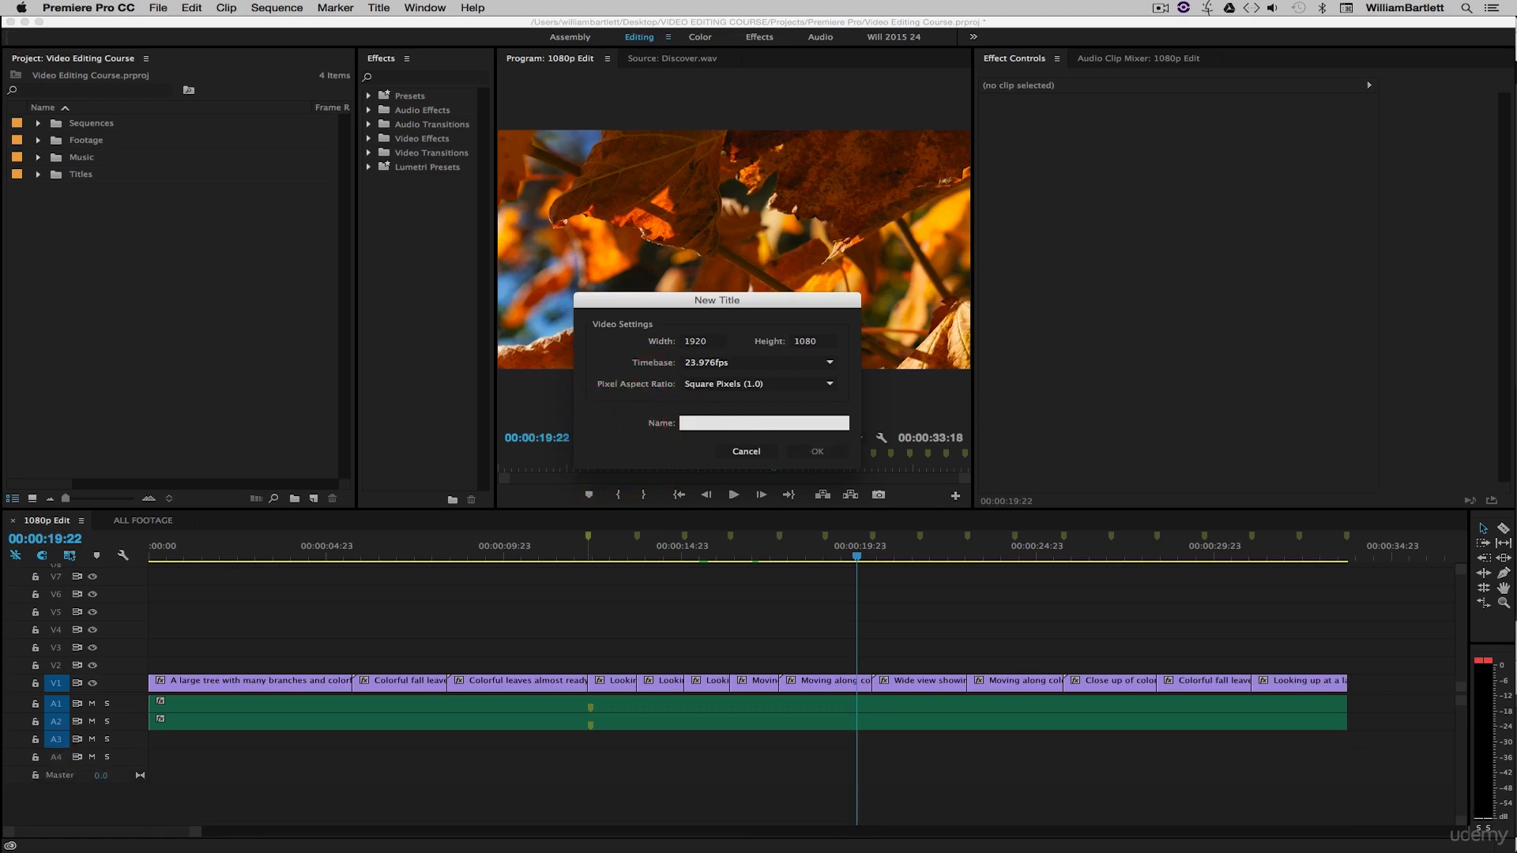
type("Intro T")
key("BackSpace")
type("itle")
left_click(817, 451)
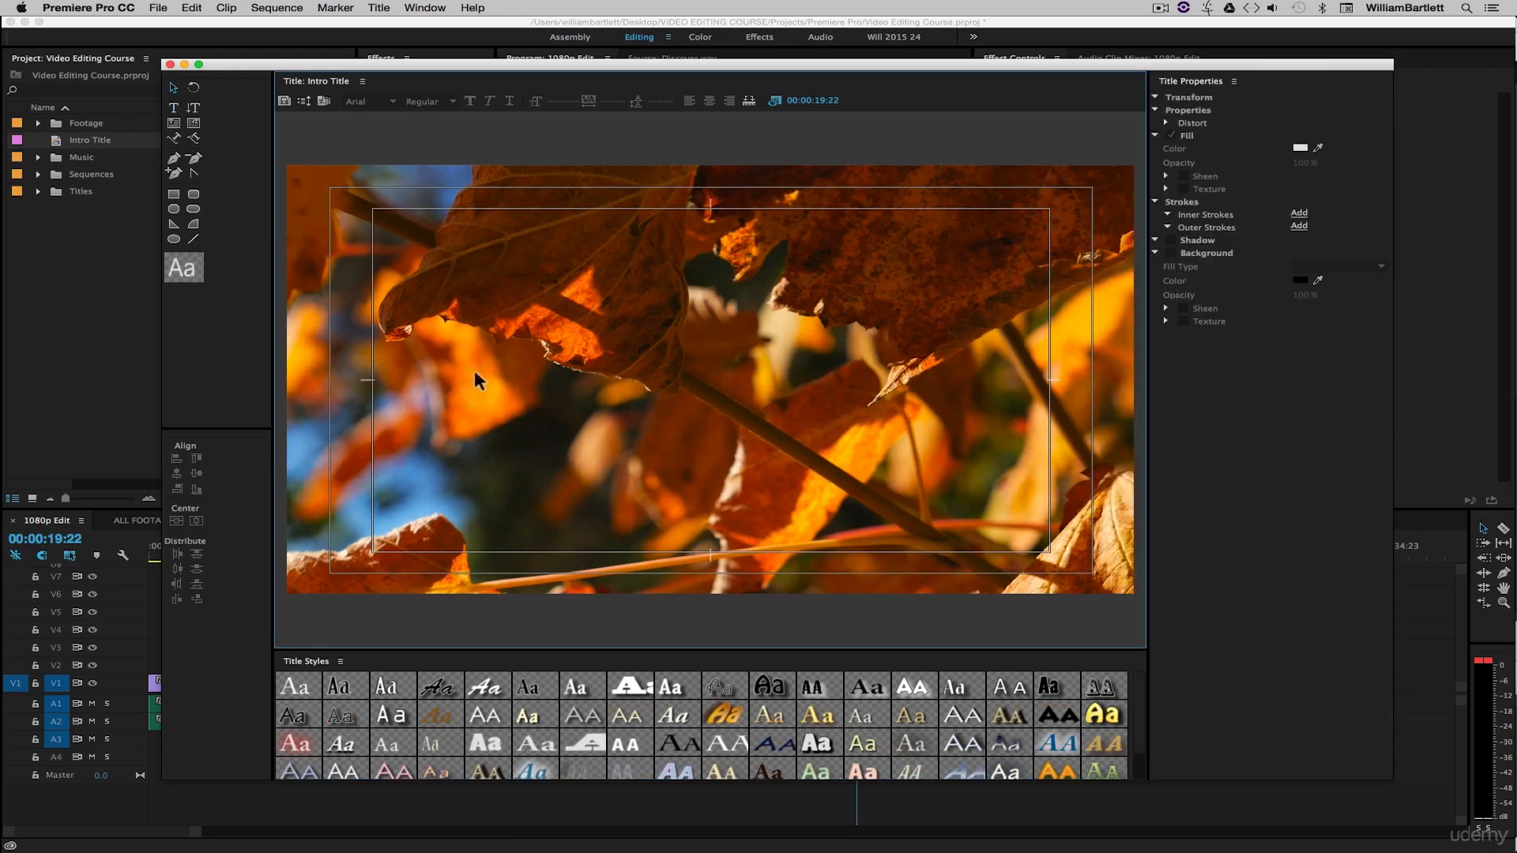
- With the Type tool, add the text "Fall 2015" in the title frame
left_click(173, 109)
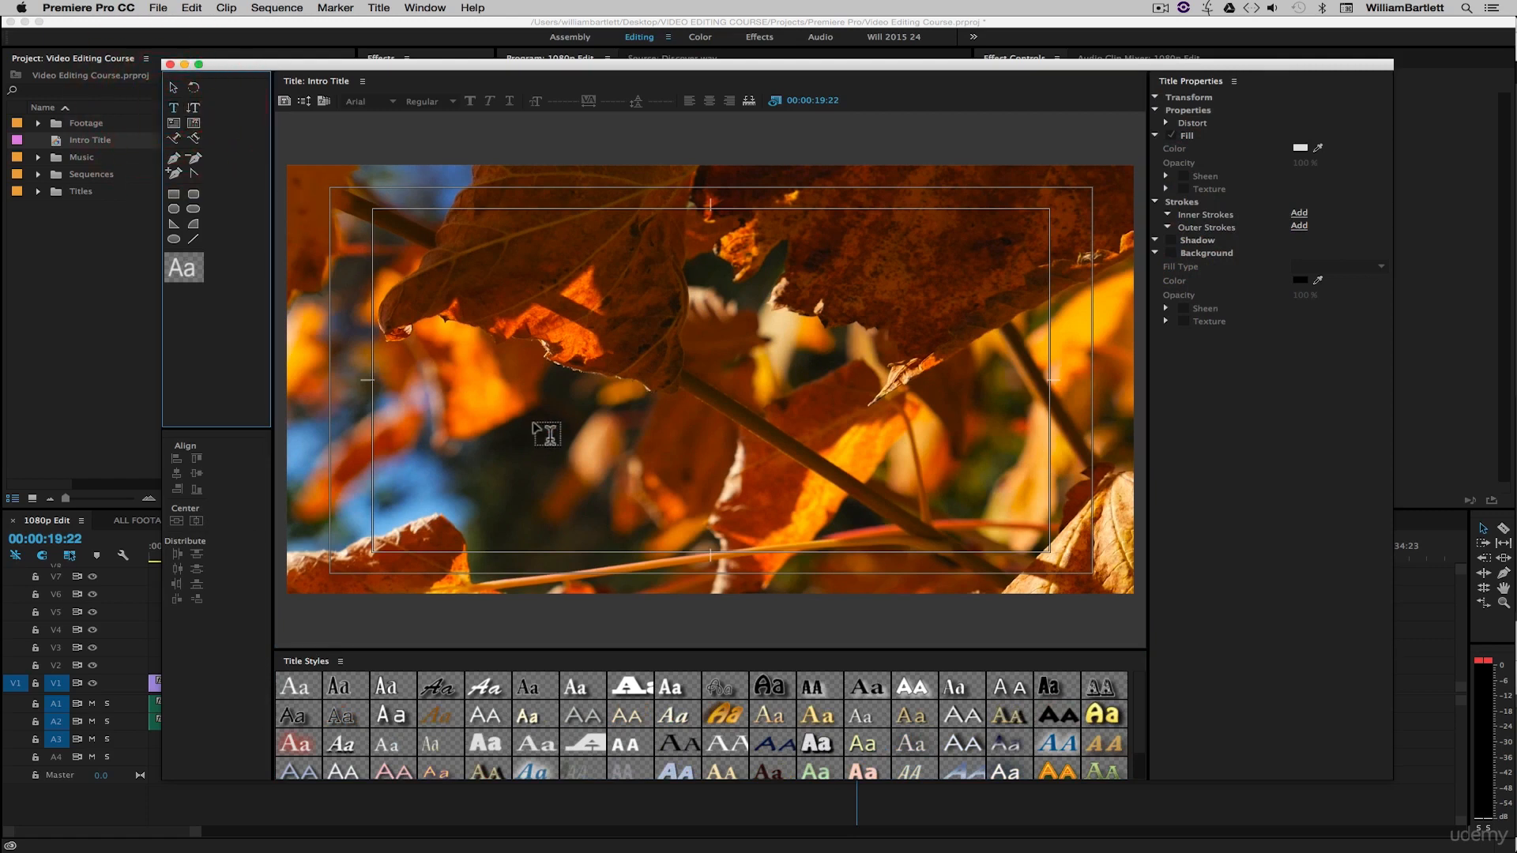
left_click(477, 404)
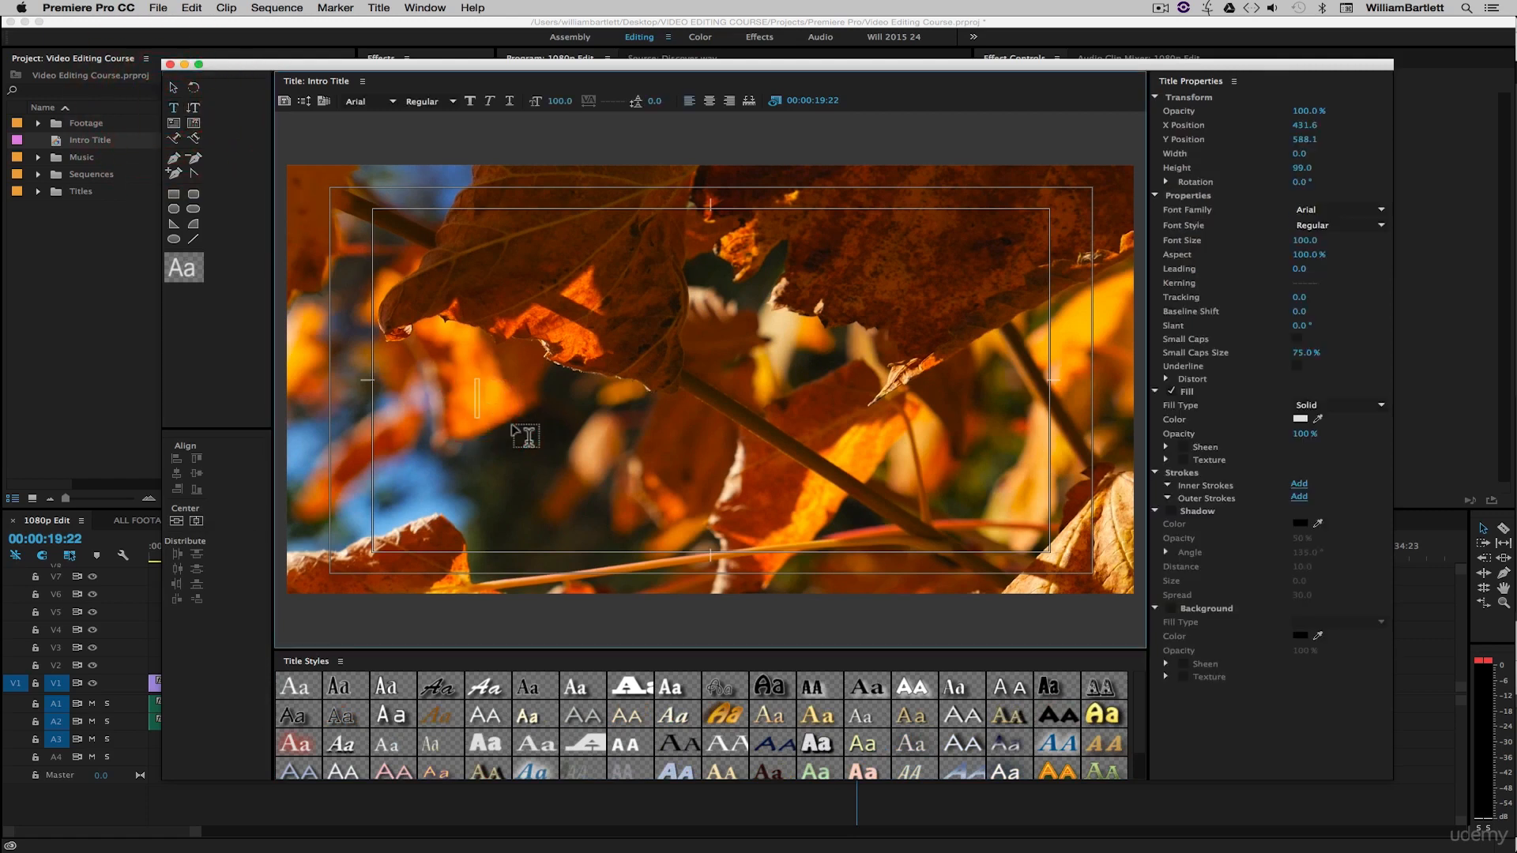
type("F")
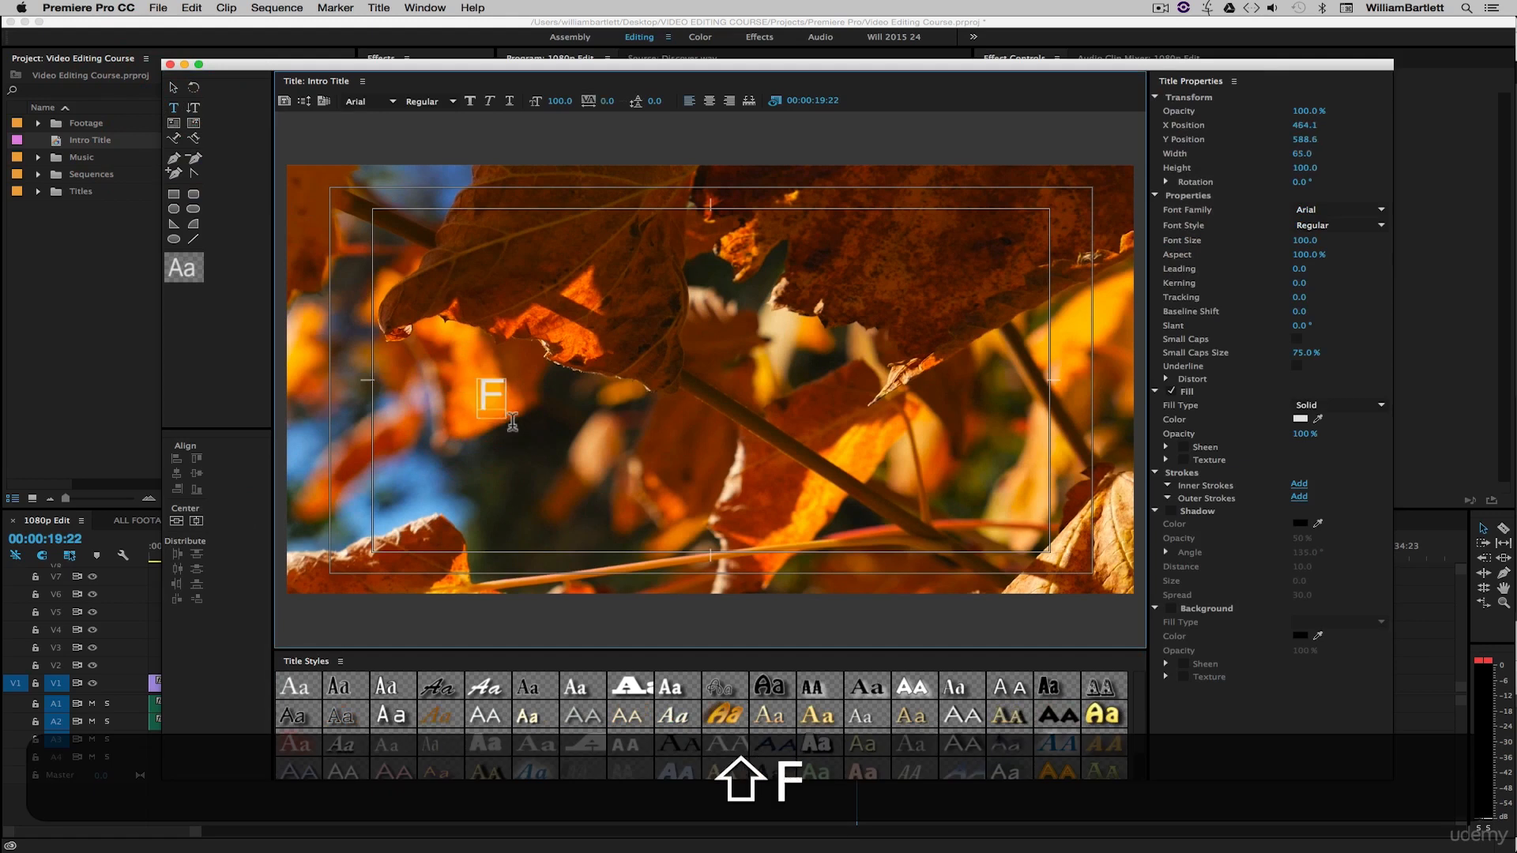
type("all 2015")
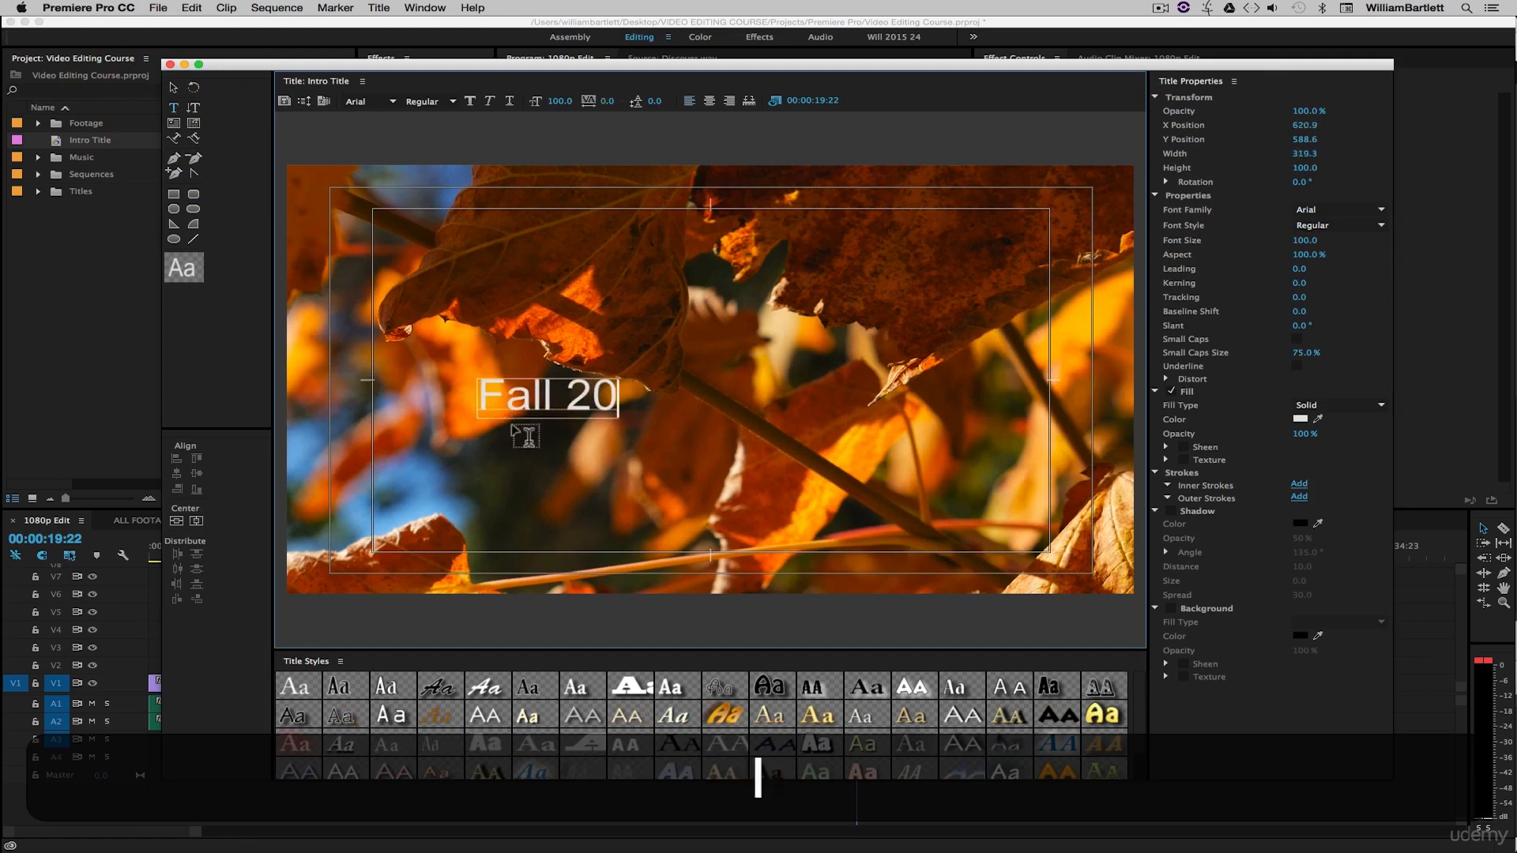
- Select the text object and set its font style to Bold
left_click(174, 89)
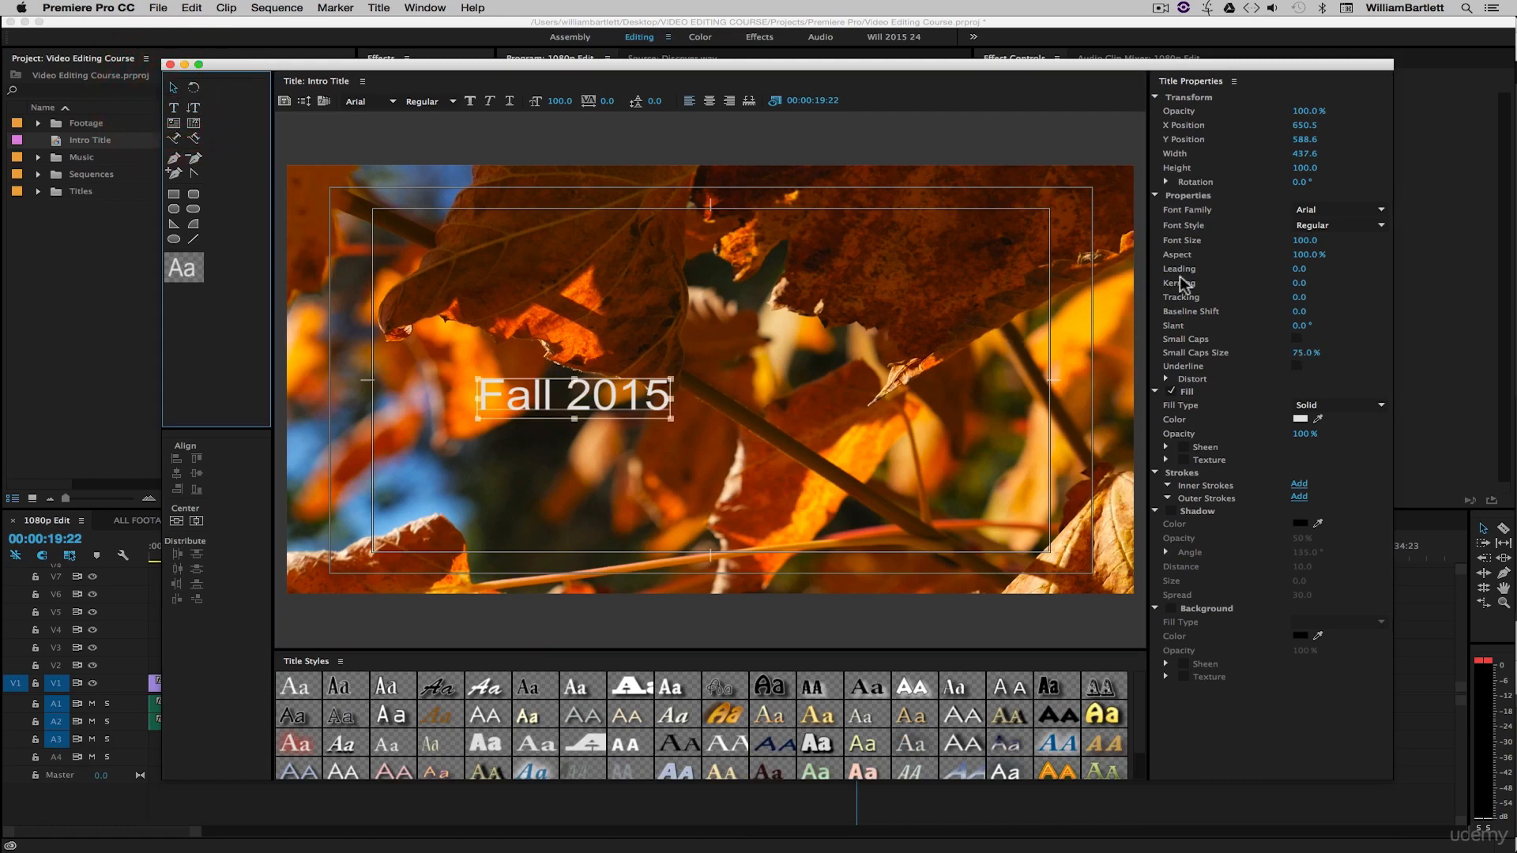
left_click(1339, 225)
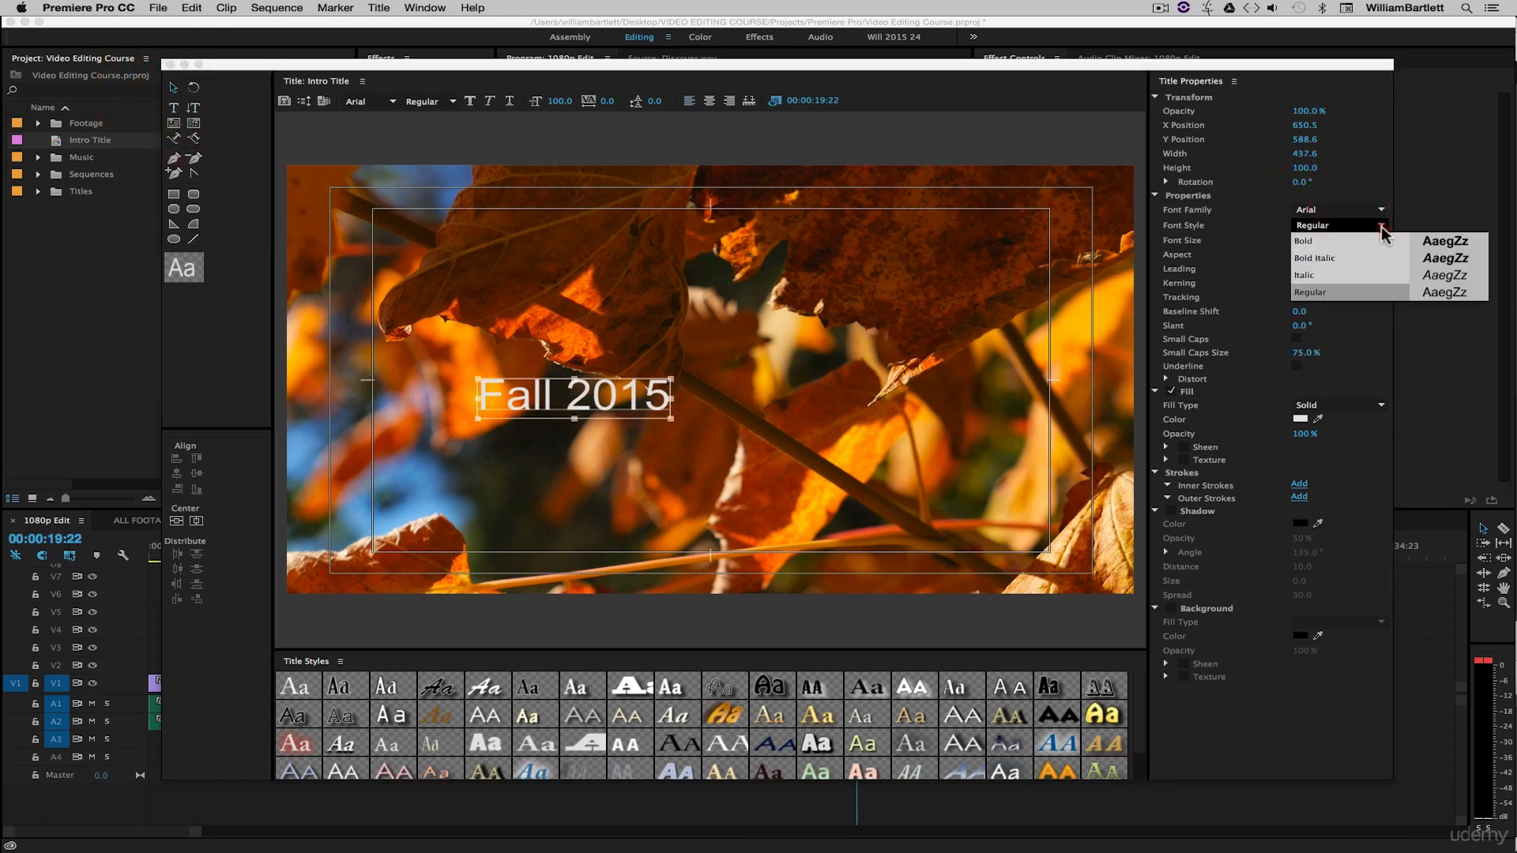
left_click(1348, 241)
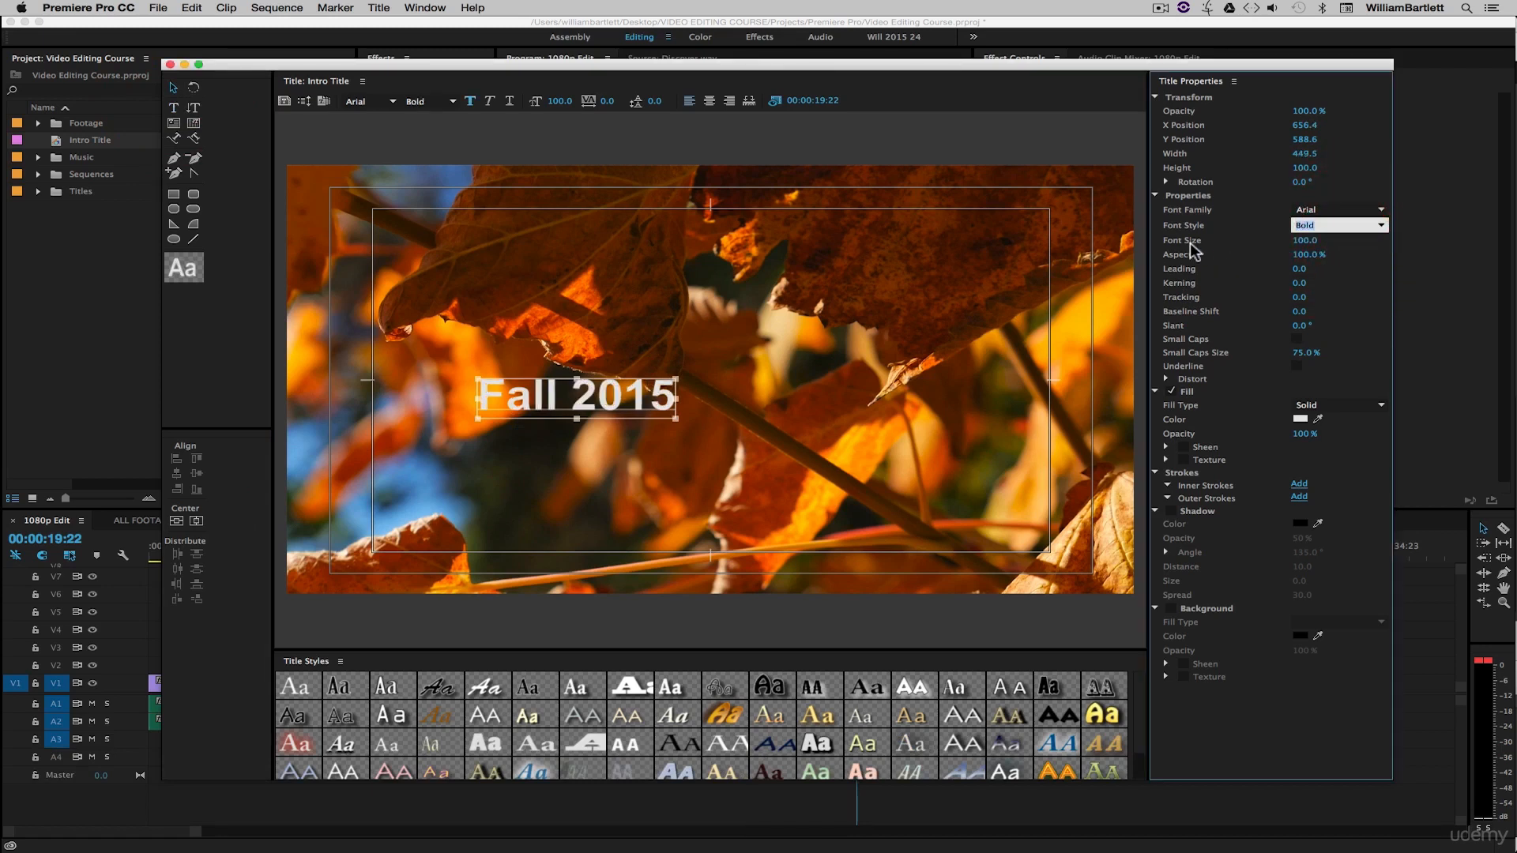
- Set the font size to 222, undoing an accidental aspect change
left_click_drag(1304, 241, 1400, 240)
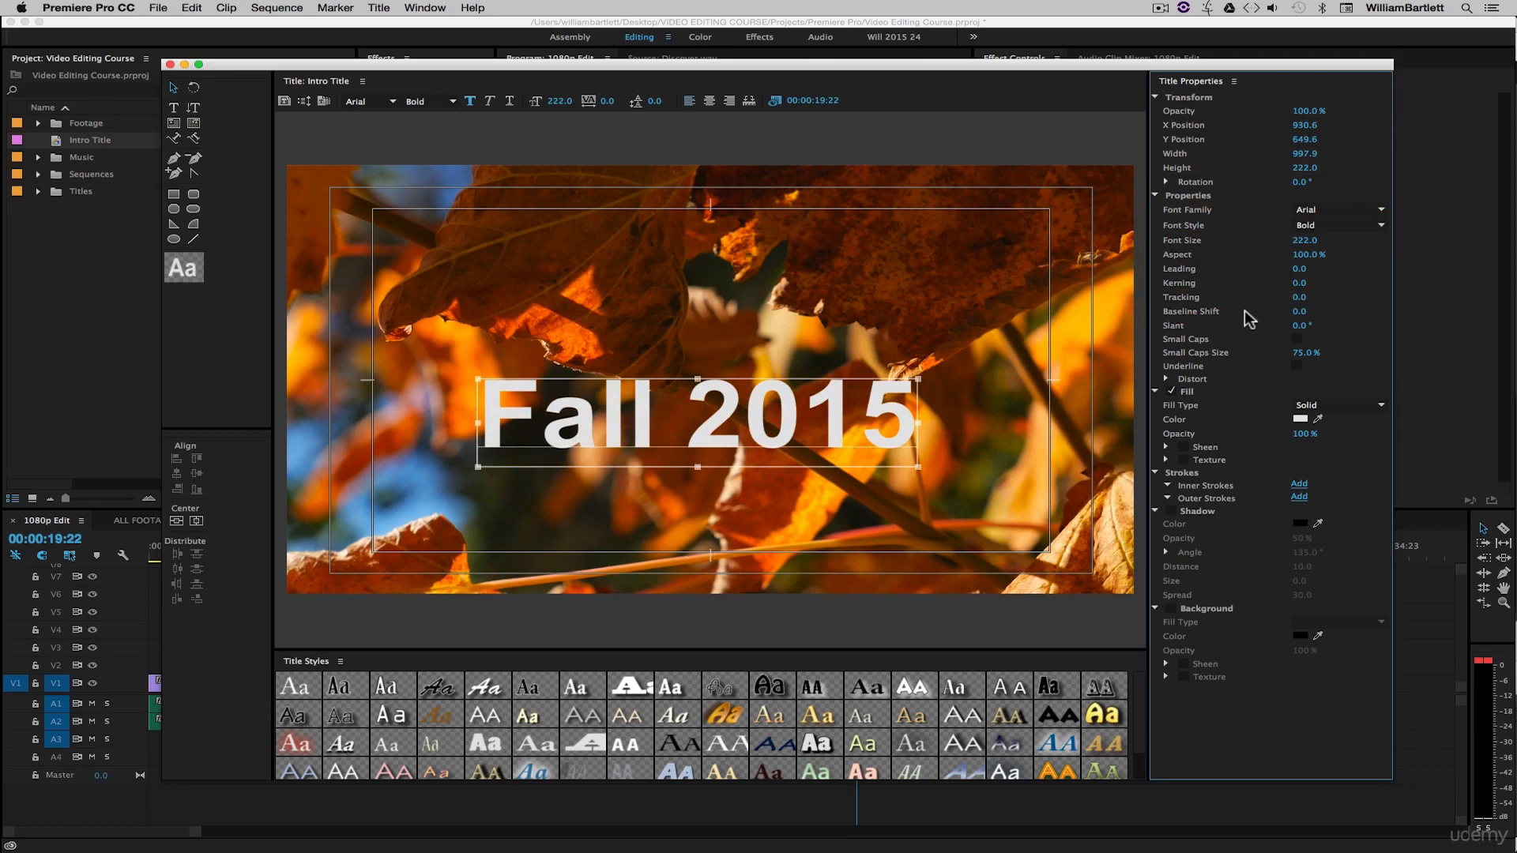
left_click_drag(1305, 254, 1318, 257)
key("super+z")
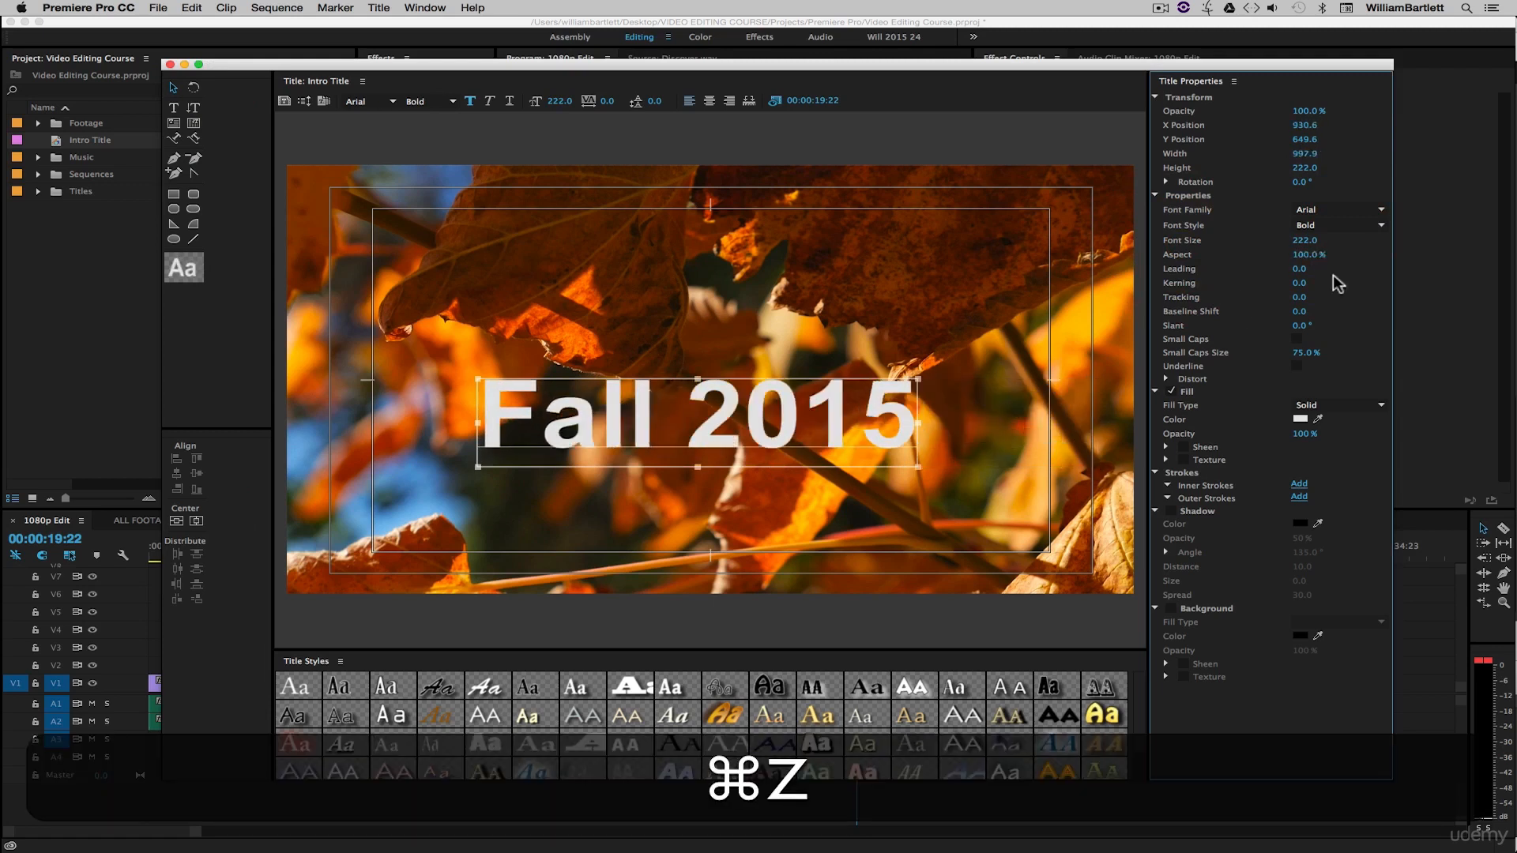
- Try increasing the kerning to 19 and toggle Small Caps on and off
mouse_move(1300, 283)
left_mouse_down()
mouse_move(1328, 282)
mouse_move(1301, 298)
mouse_move(1315, 298)
left_mouse_up()
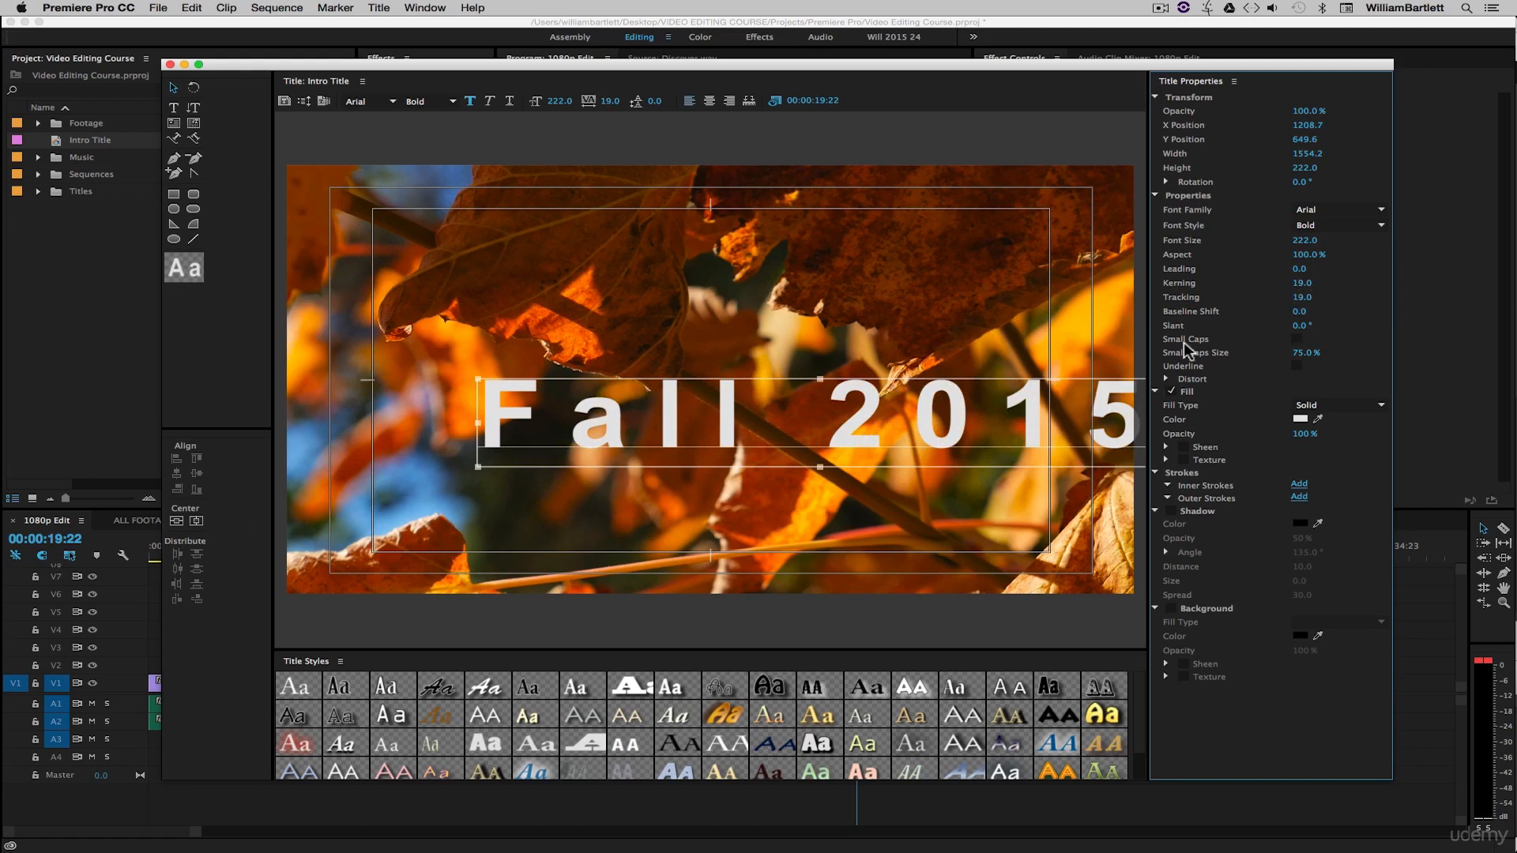
left_click(1297, 340)
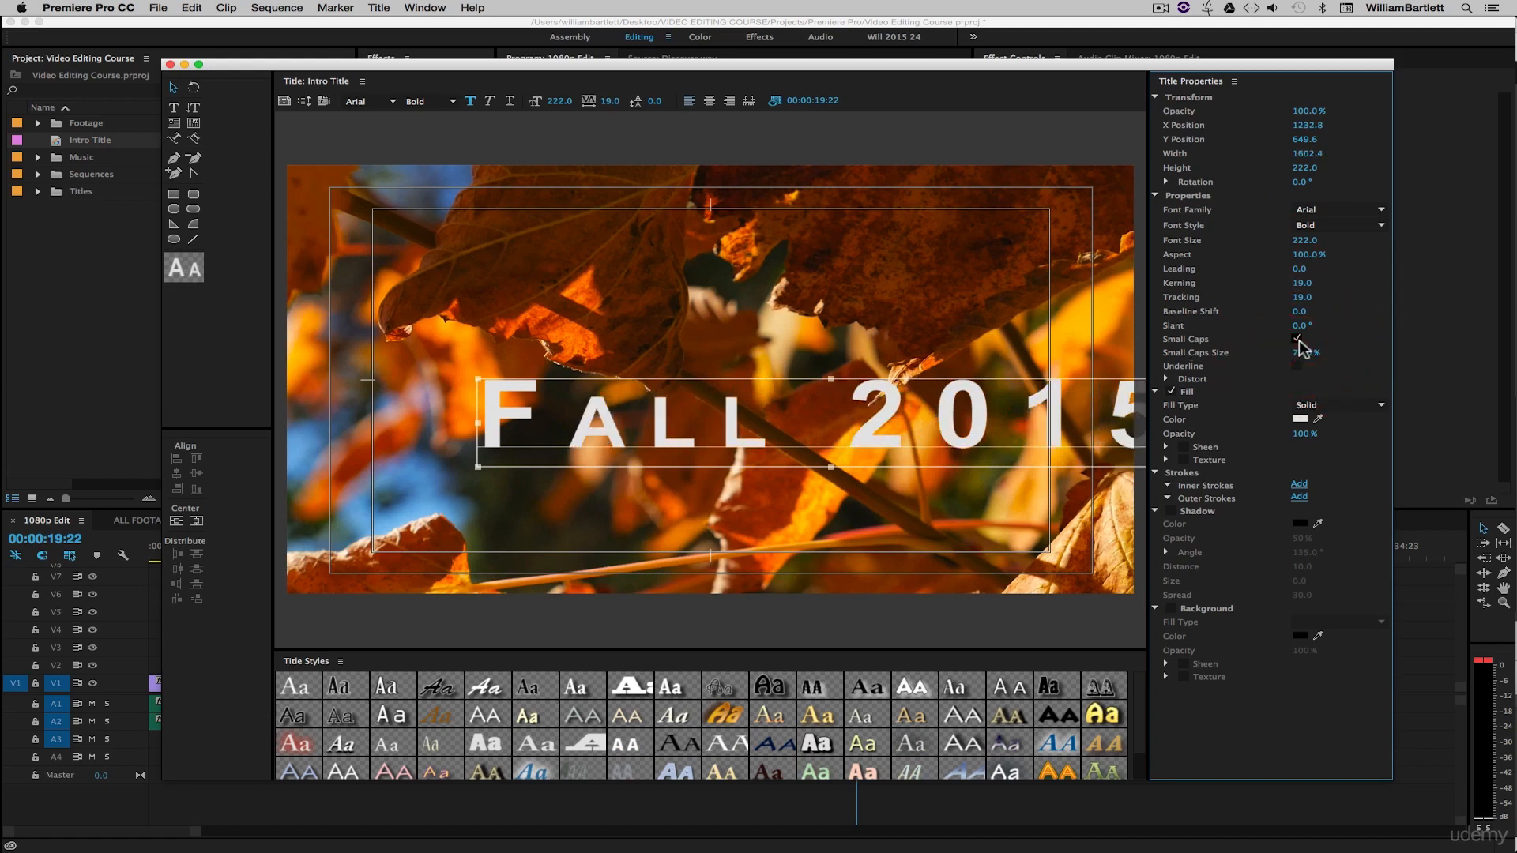
left_click(1297, 339)
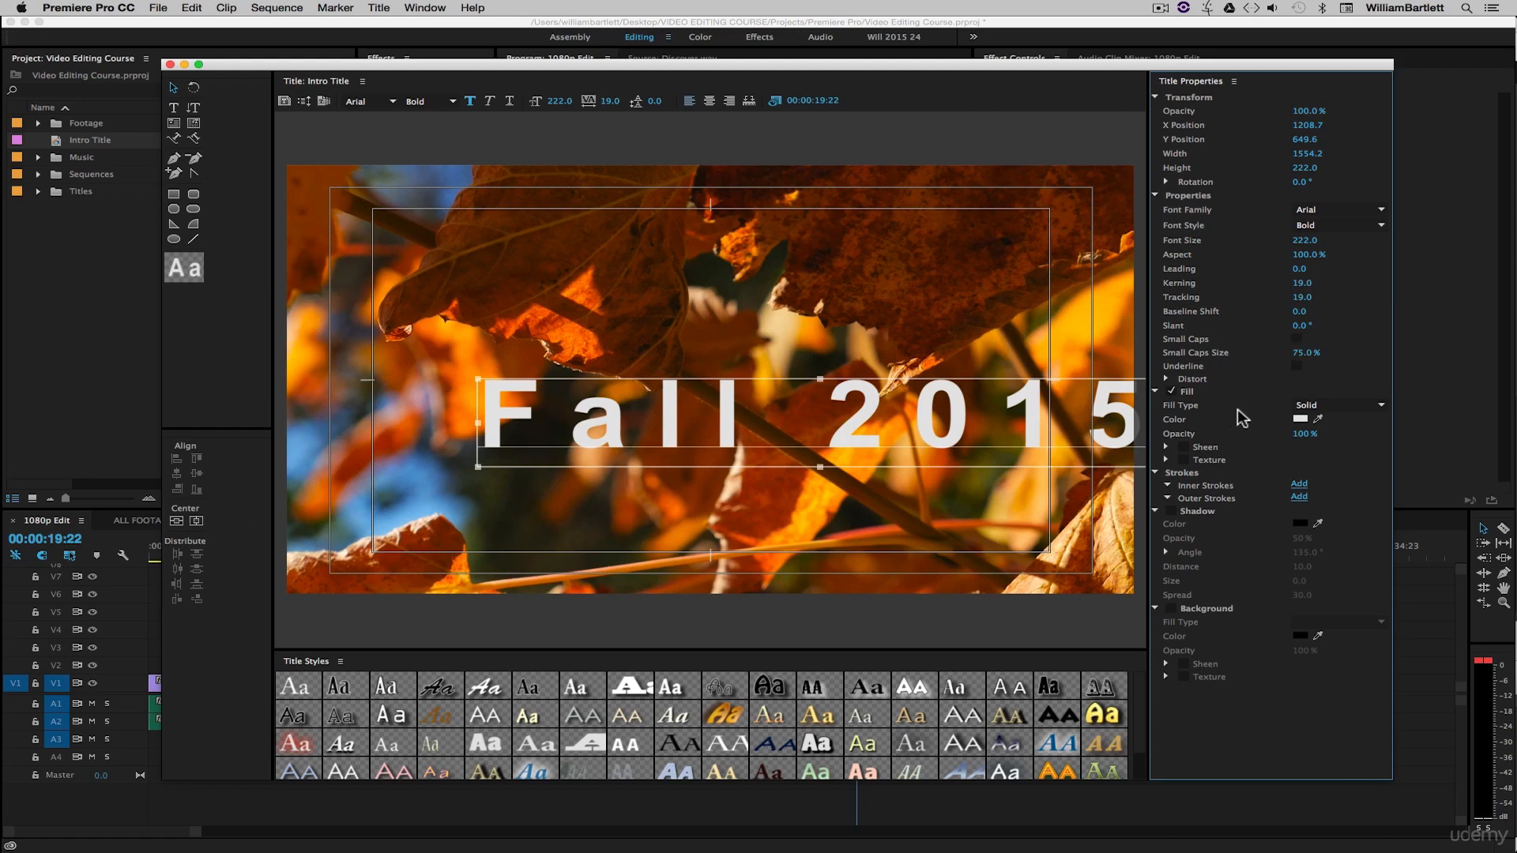
- Try a dark blue fill colour for the text, then set the fill back to white
left_click(1299, 418)
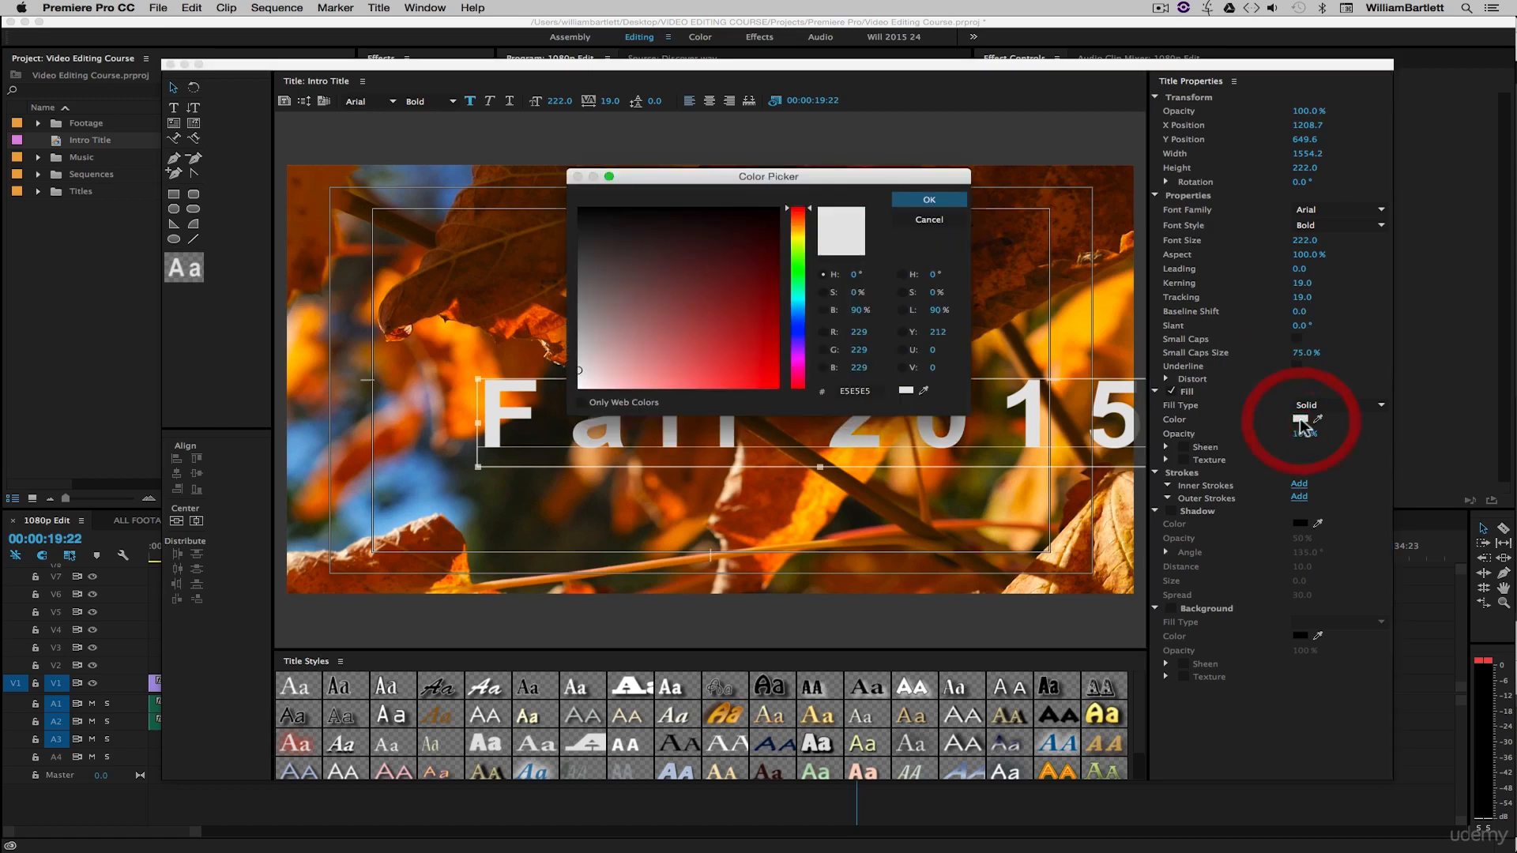
left_click(798, 328)
left_click(722, 288)
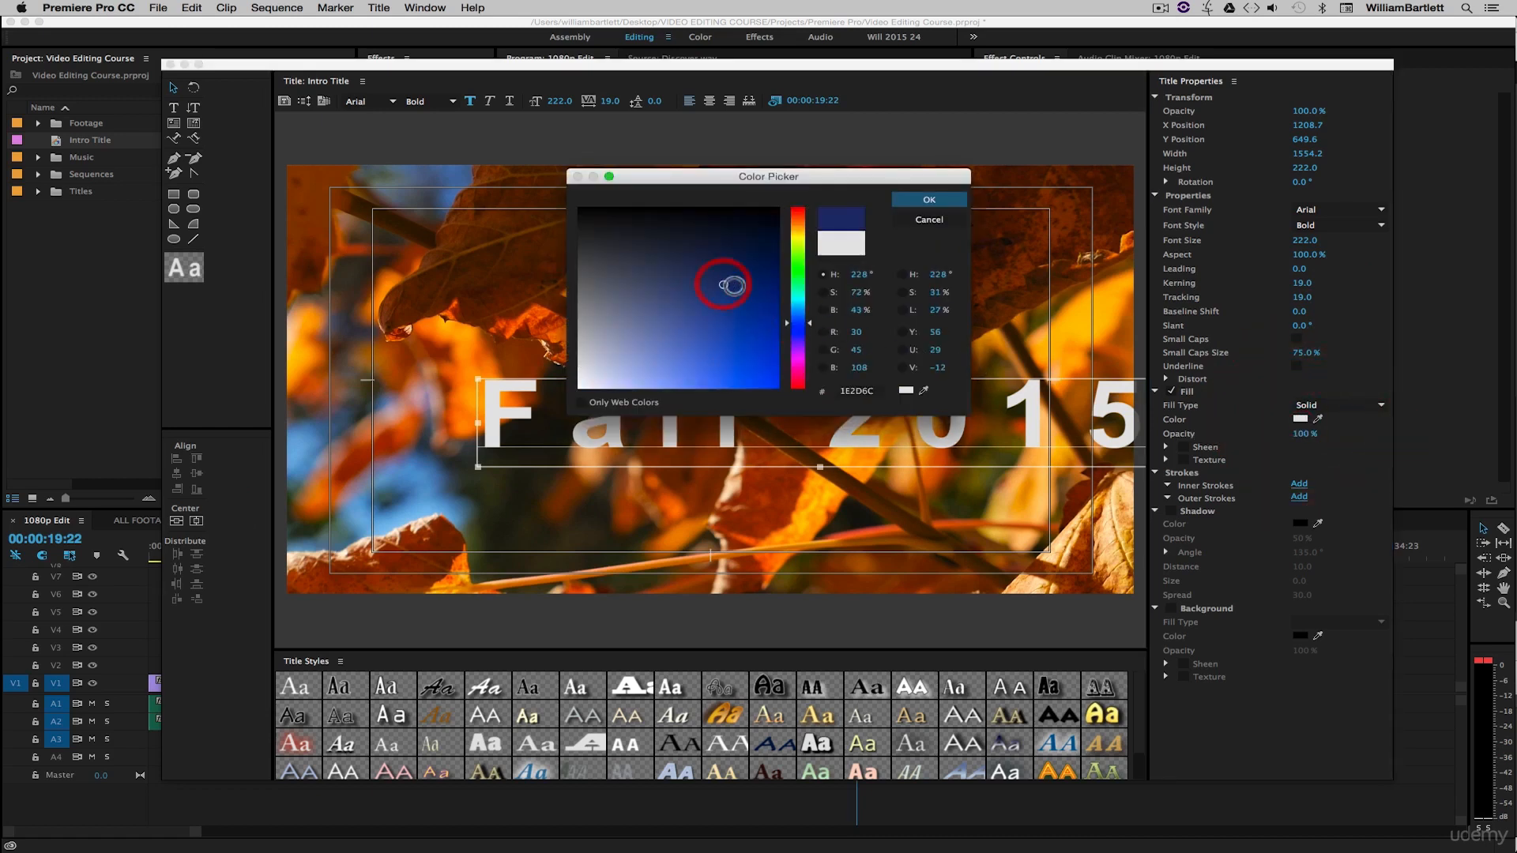
left_click(929, 199)
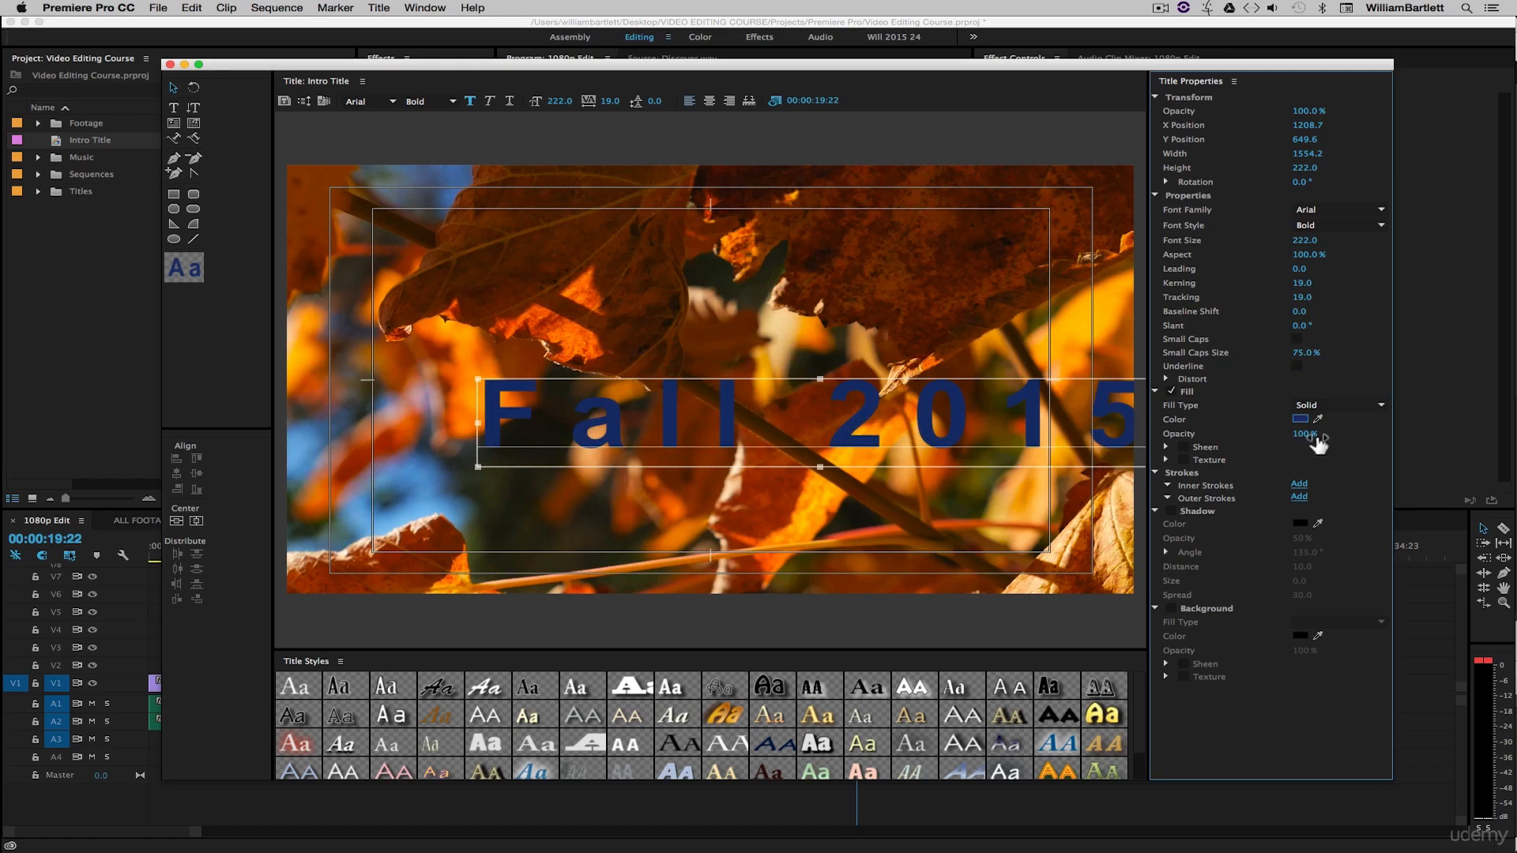
left_click(1299, 418)
left_click(579, 386)
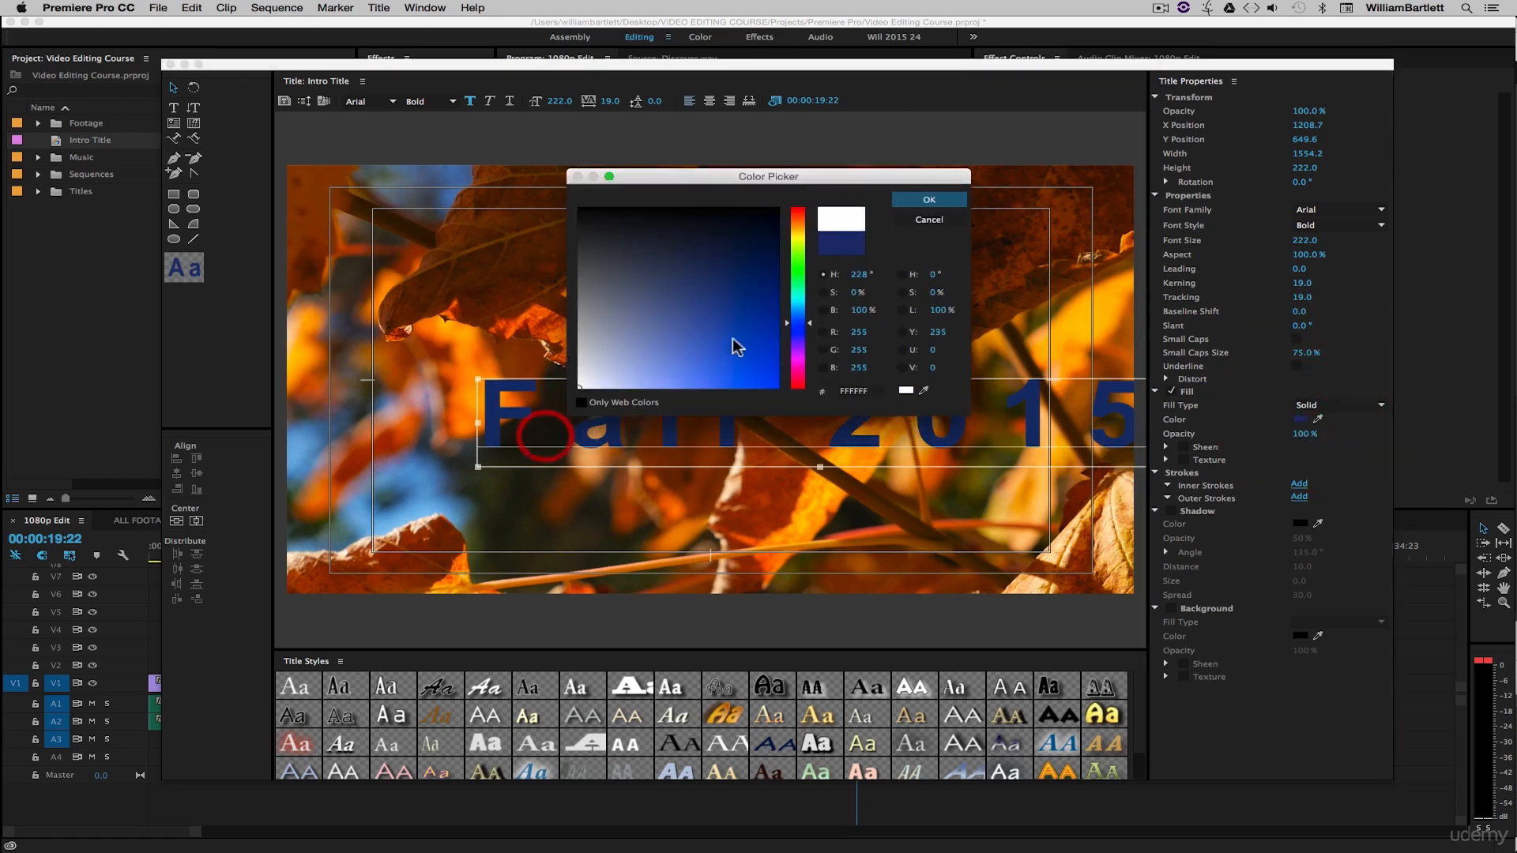
left_click(929, 199)
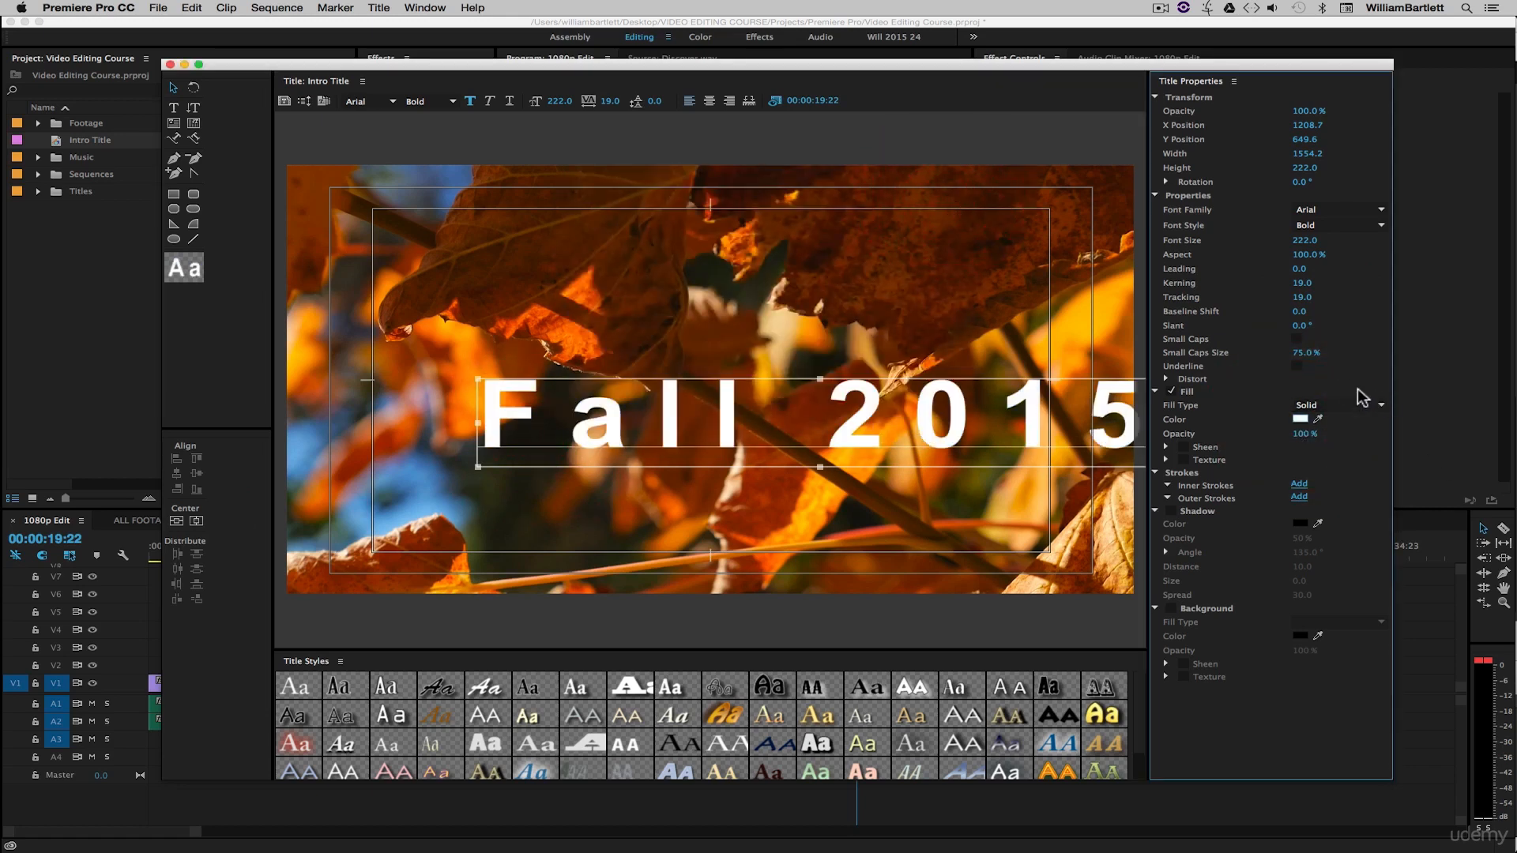
- Set the kerning and tracking back to 0
left_click(1305, 283)
type("0")
left_click(1309, 298)
type("0")
key("Return")
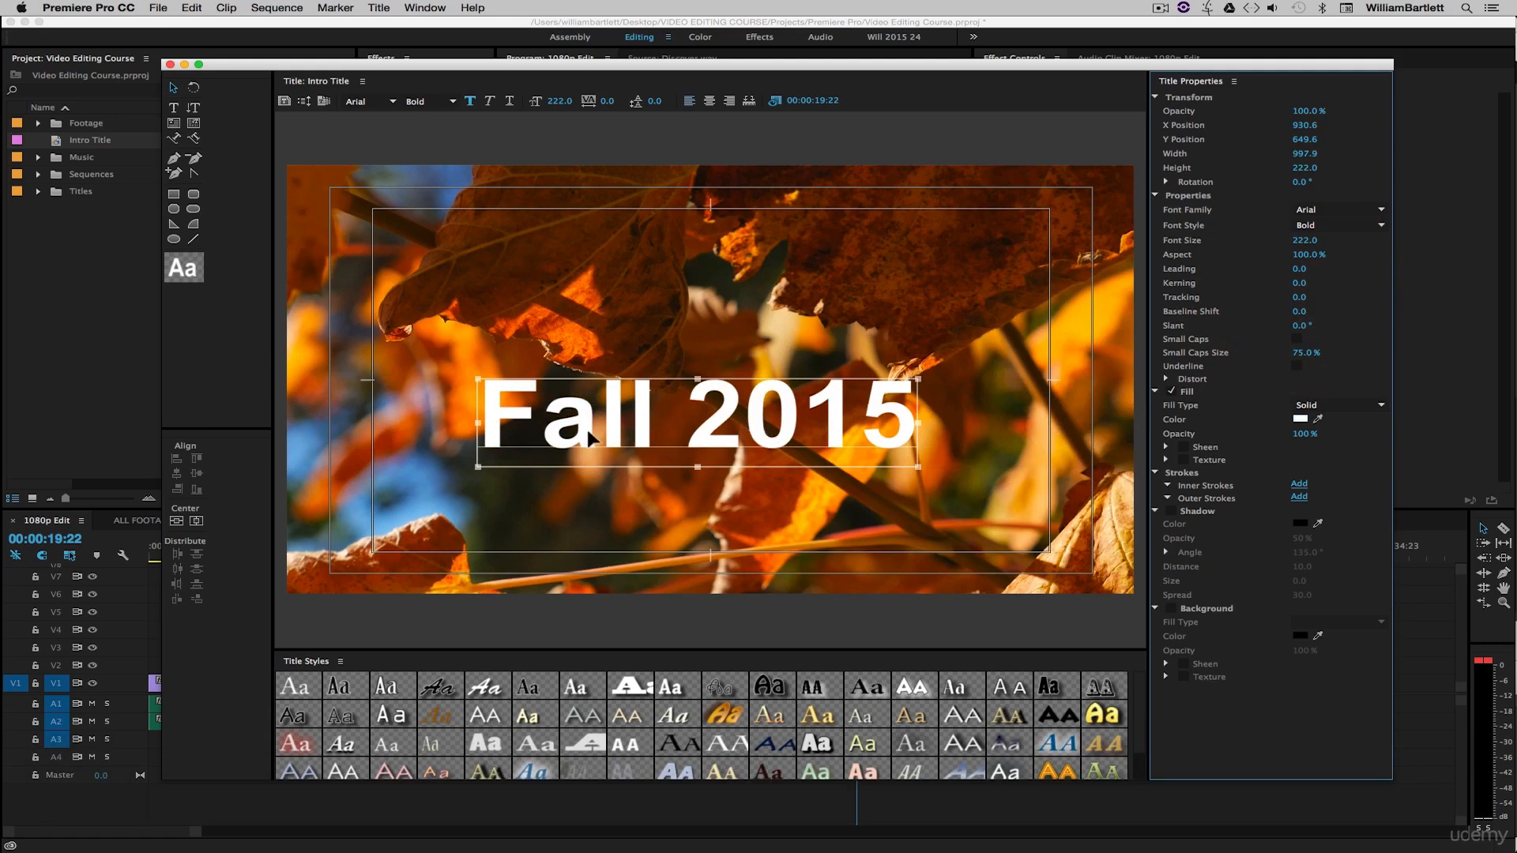
- Move the Fall 2015 text down toward the lower part of the frame
left_click(689, 245)
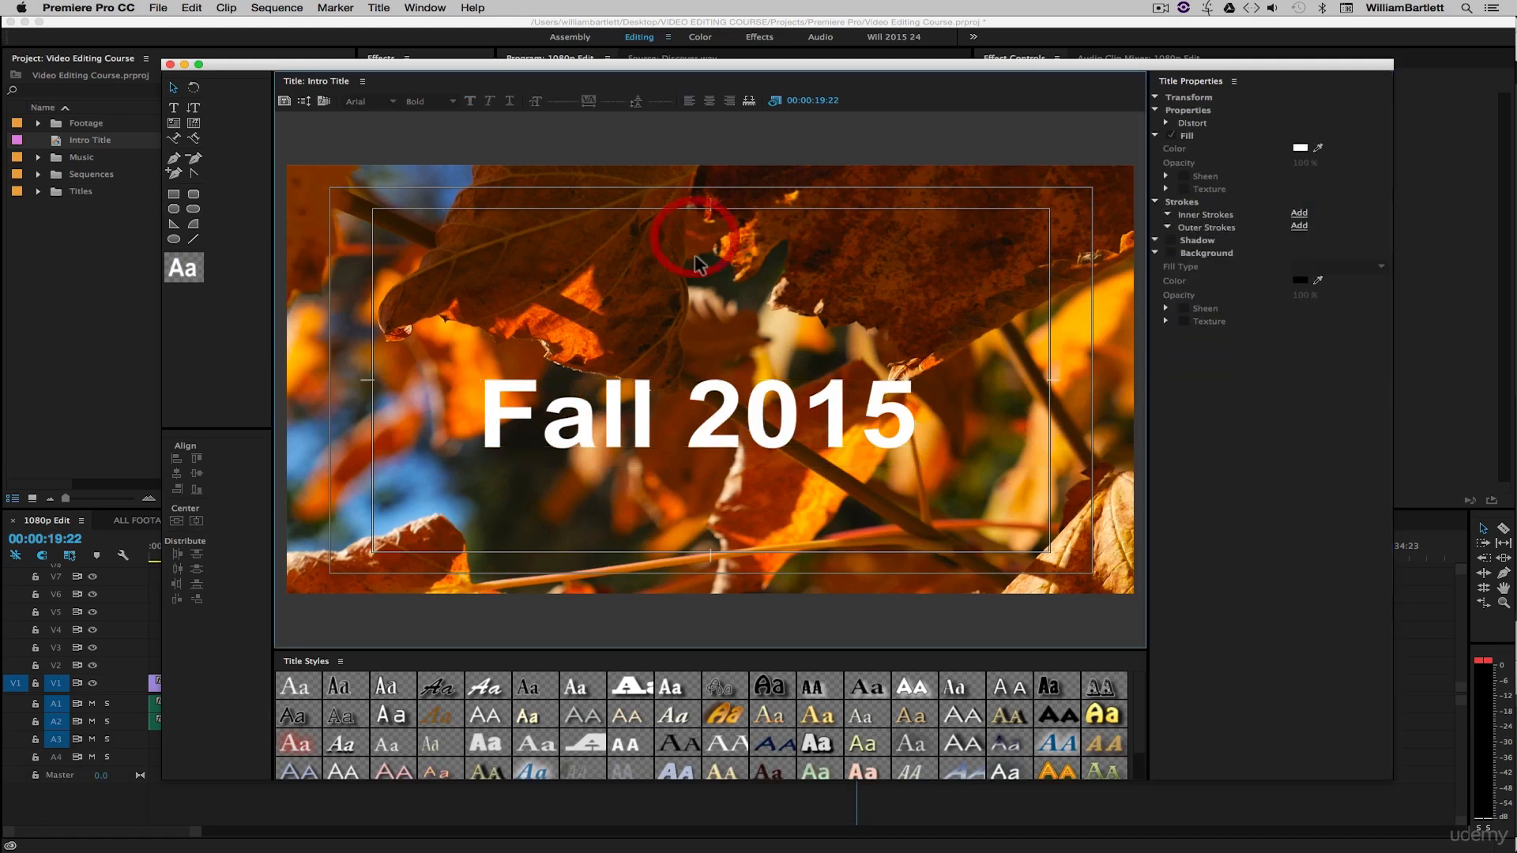
left_click(646, 414)
left_click_drag(646, 414, 520, 549)
left_click_drag(541, 486, 663, 506)
left_click_drag(751, 489, 745, 502)
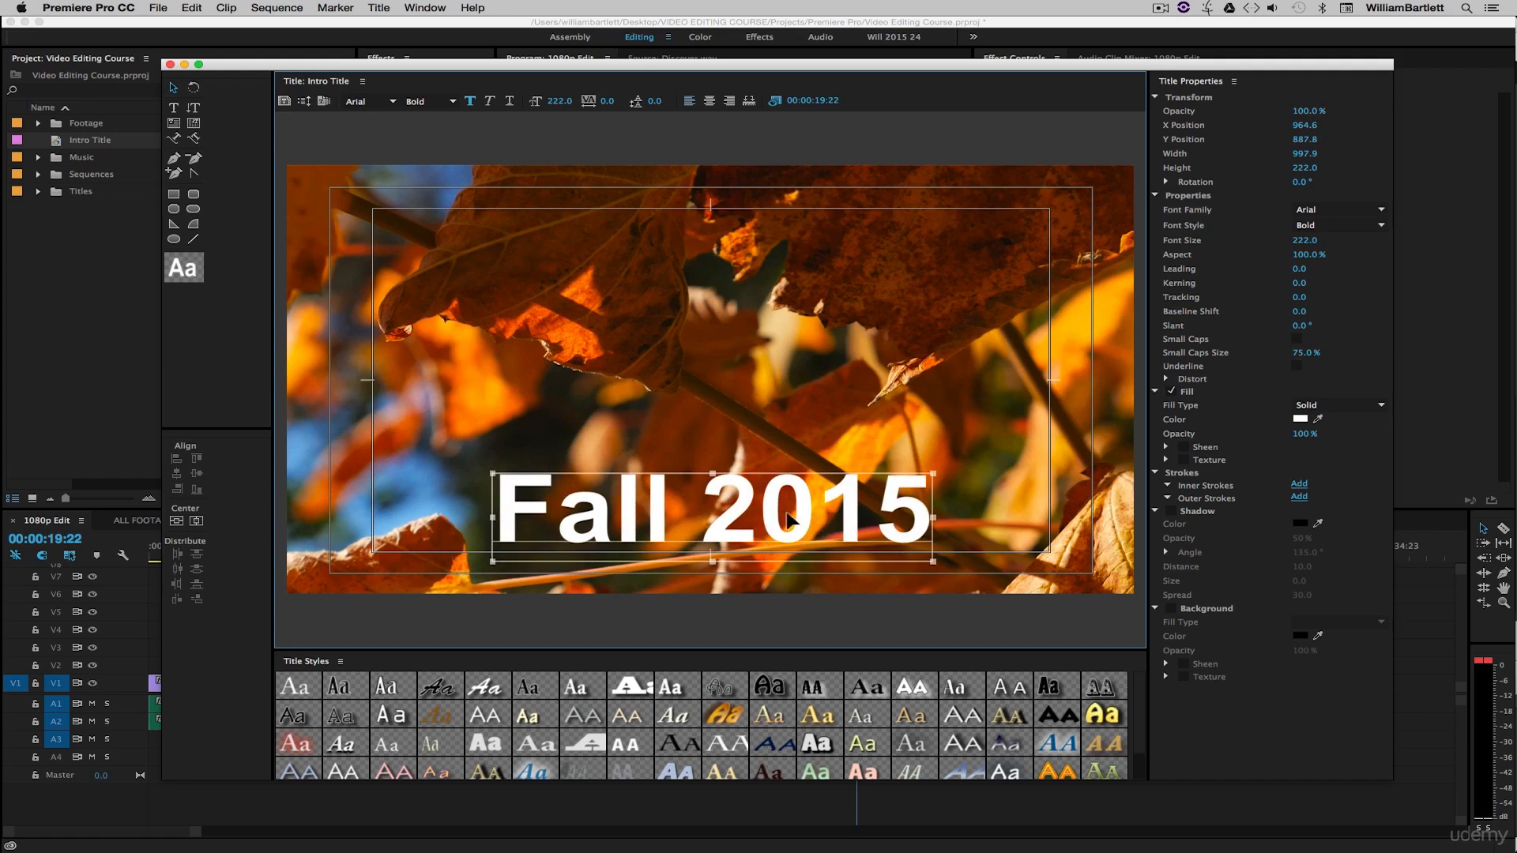
- Center the Fall 2015 text horizontally and vertically, then move it back down toward the lower part of the frame
left_click(197, 521)
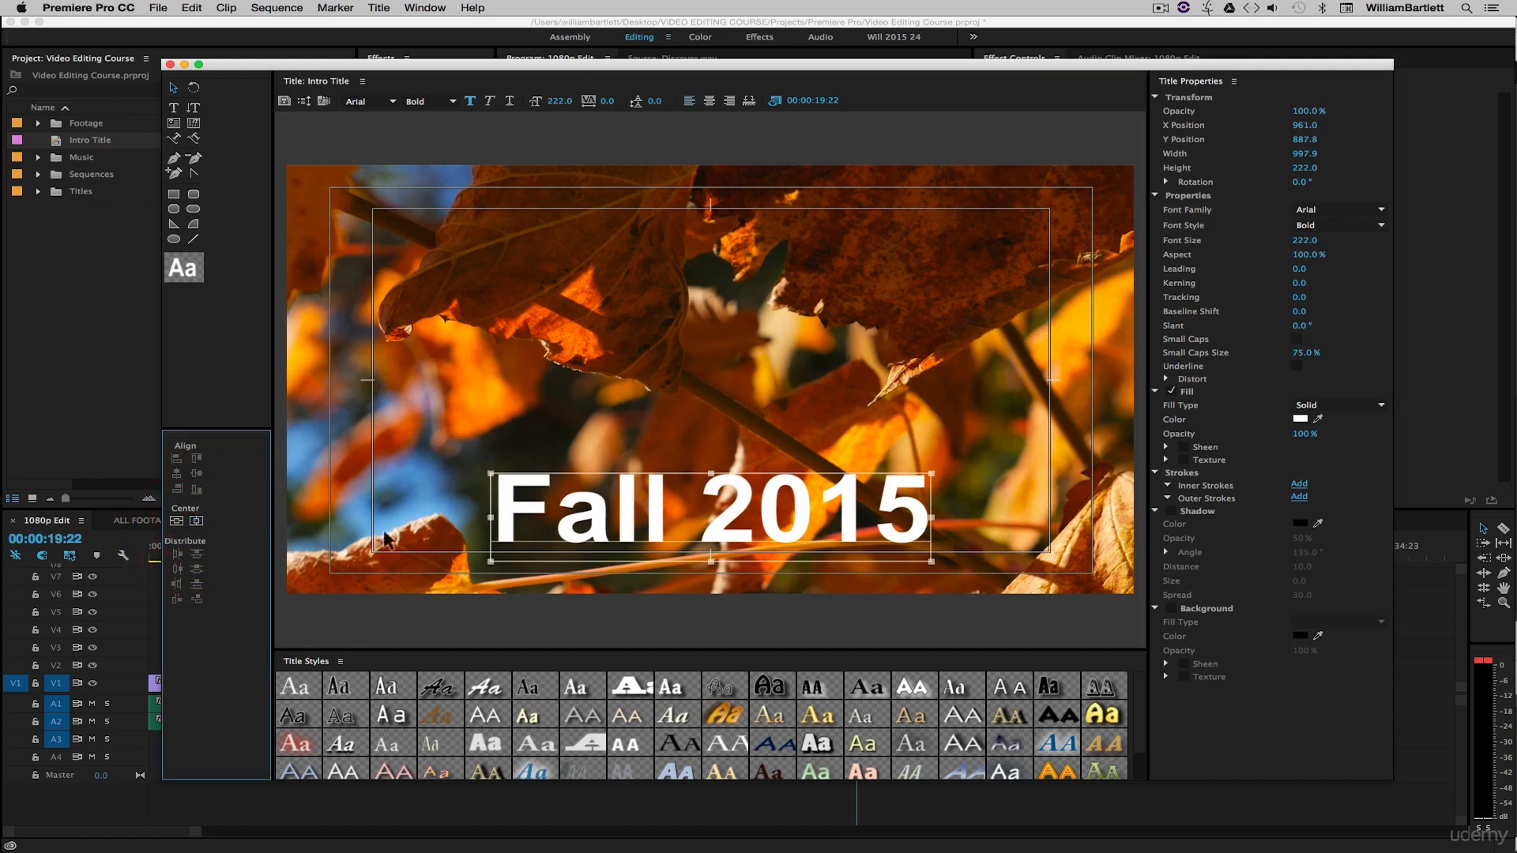
left_click(176, 522)
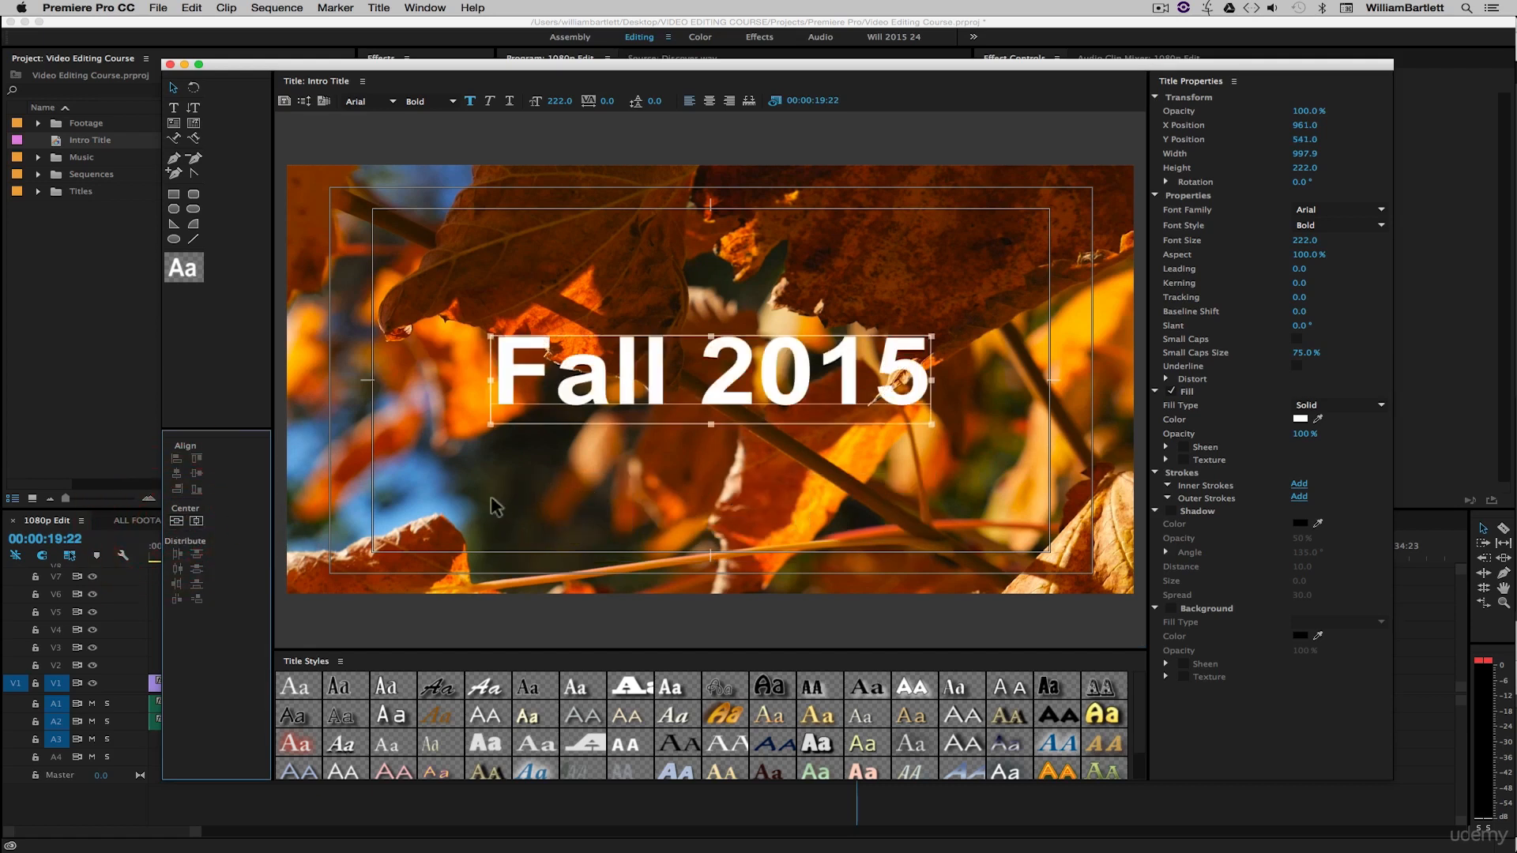
left_click_drag(742, 376, 741, 377)
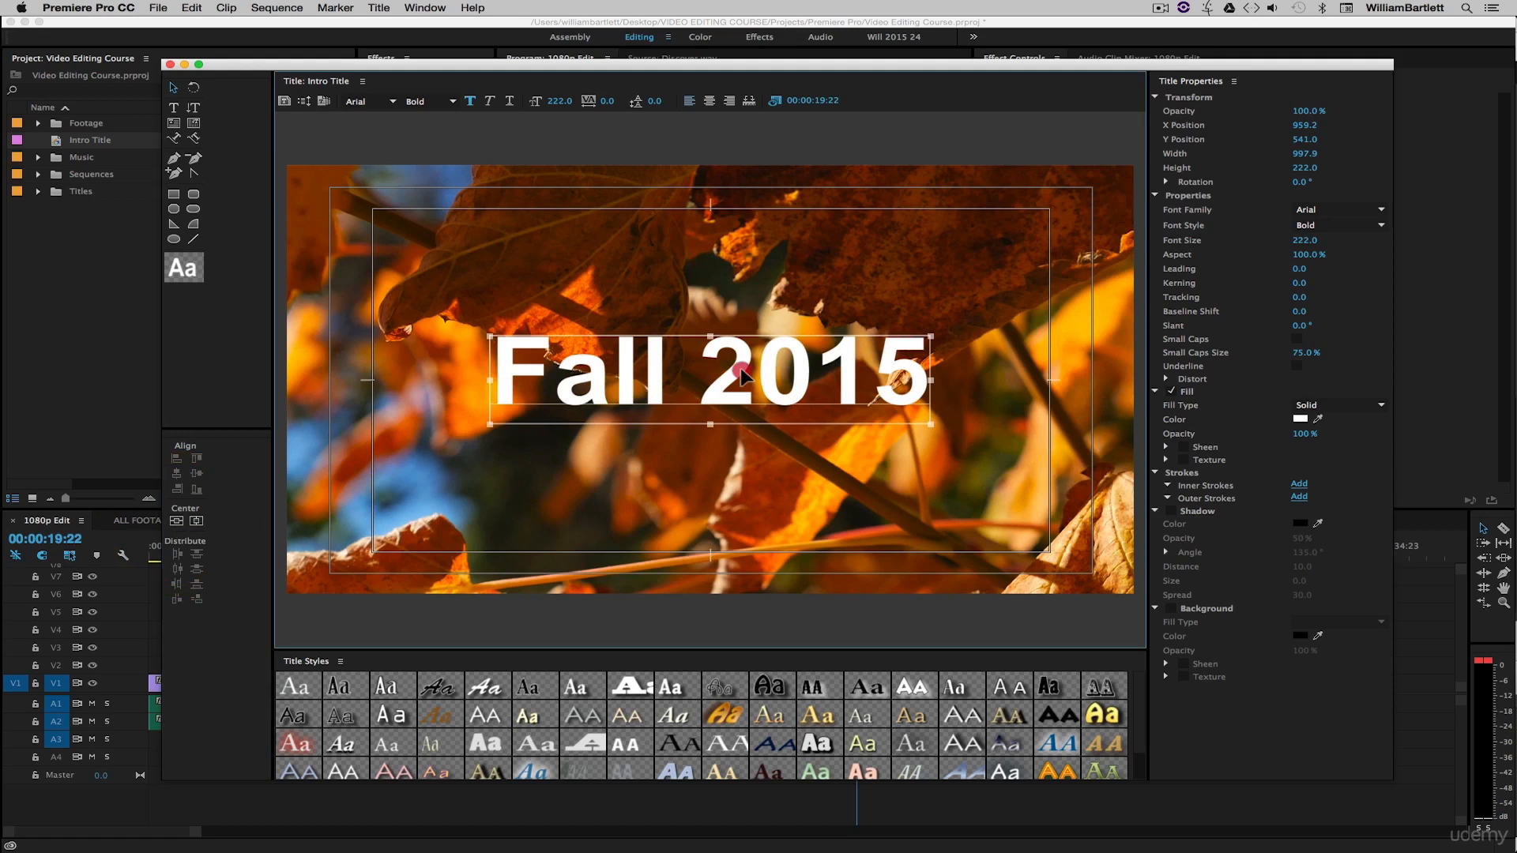
left_click_drag(741, 369, 717, 505)
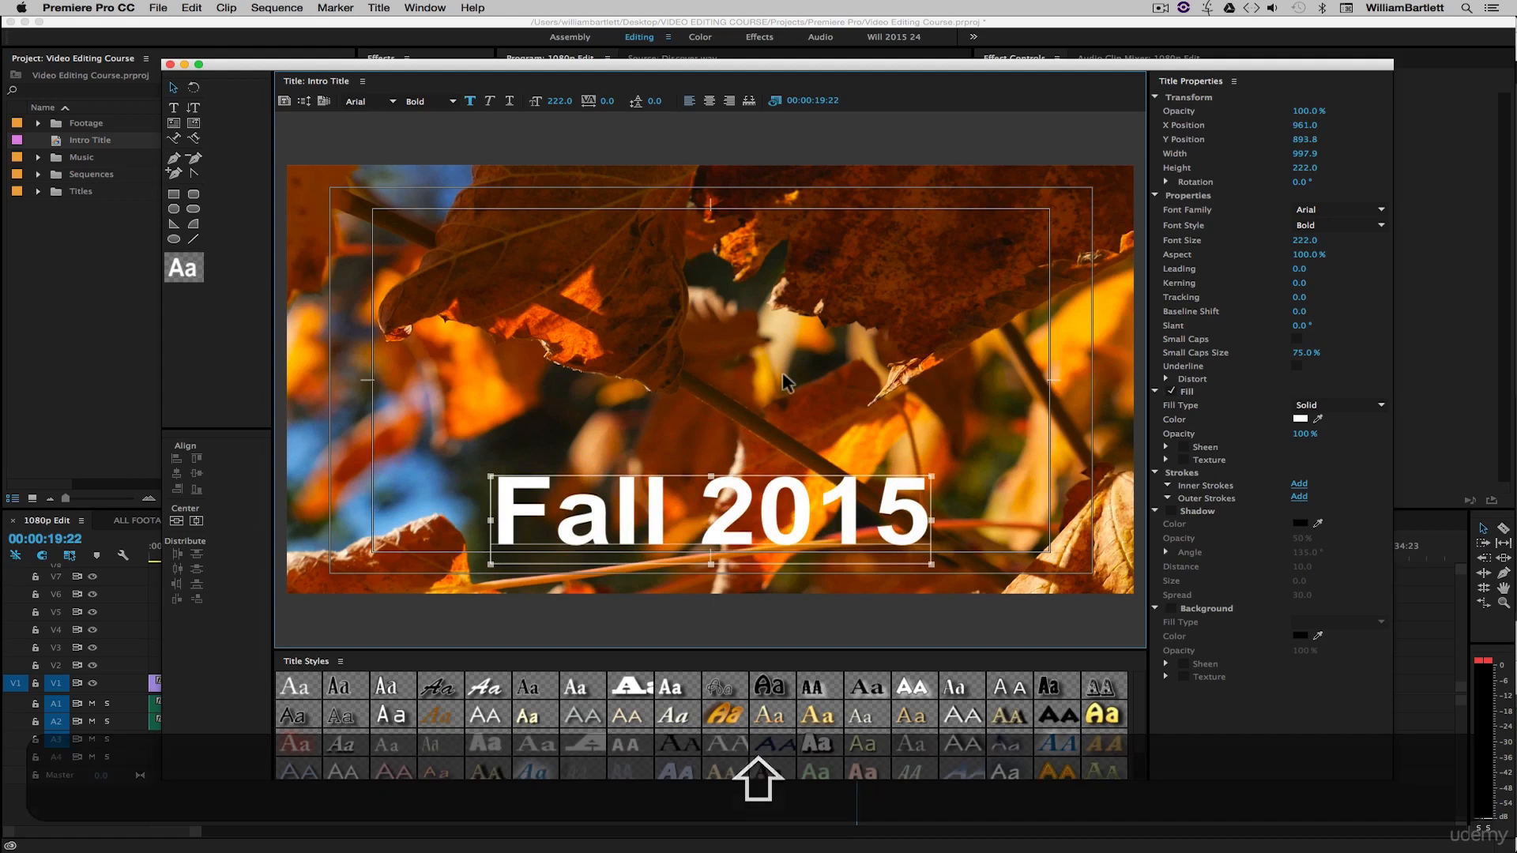
- Deselect the text and resize the title window to review the title over the footage
left_click(812, 340)
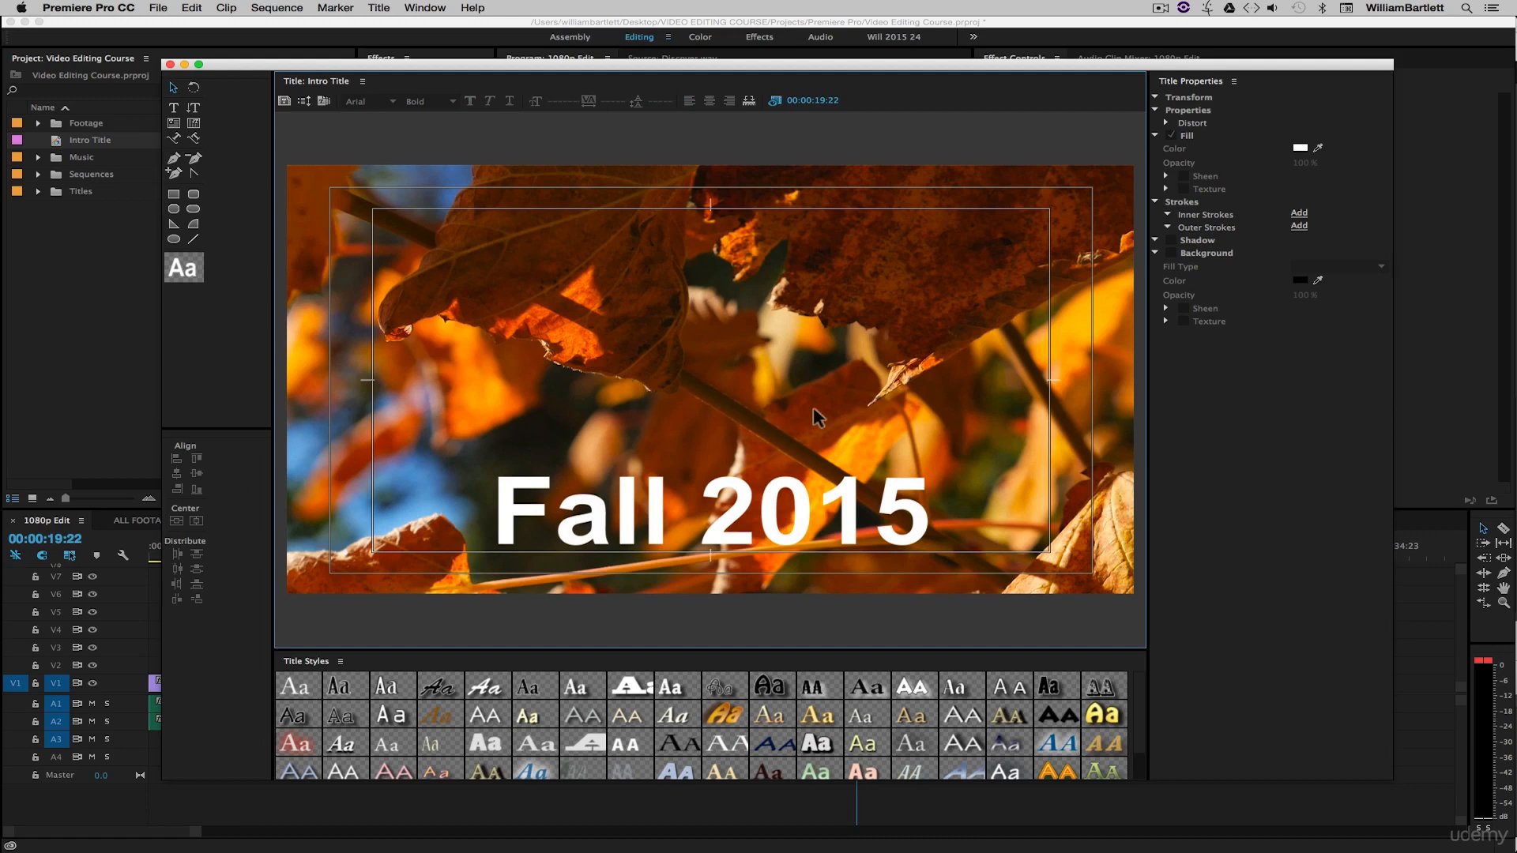
left_click_drag(1392, 780, 1255, 553)
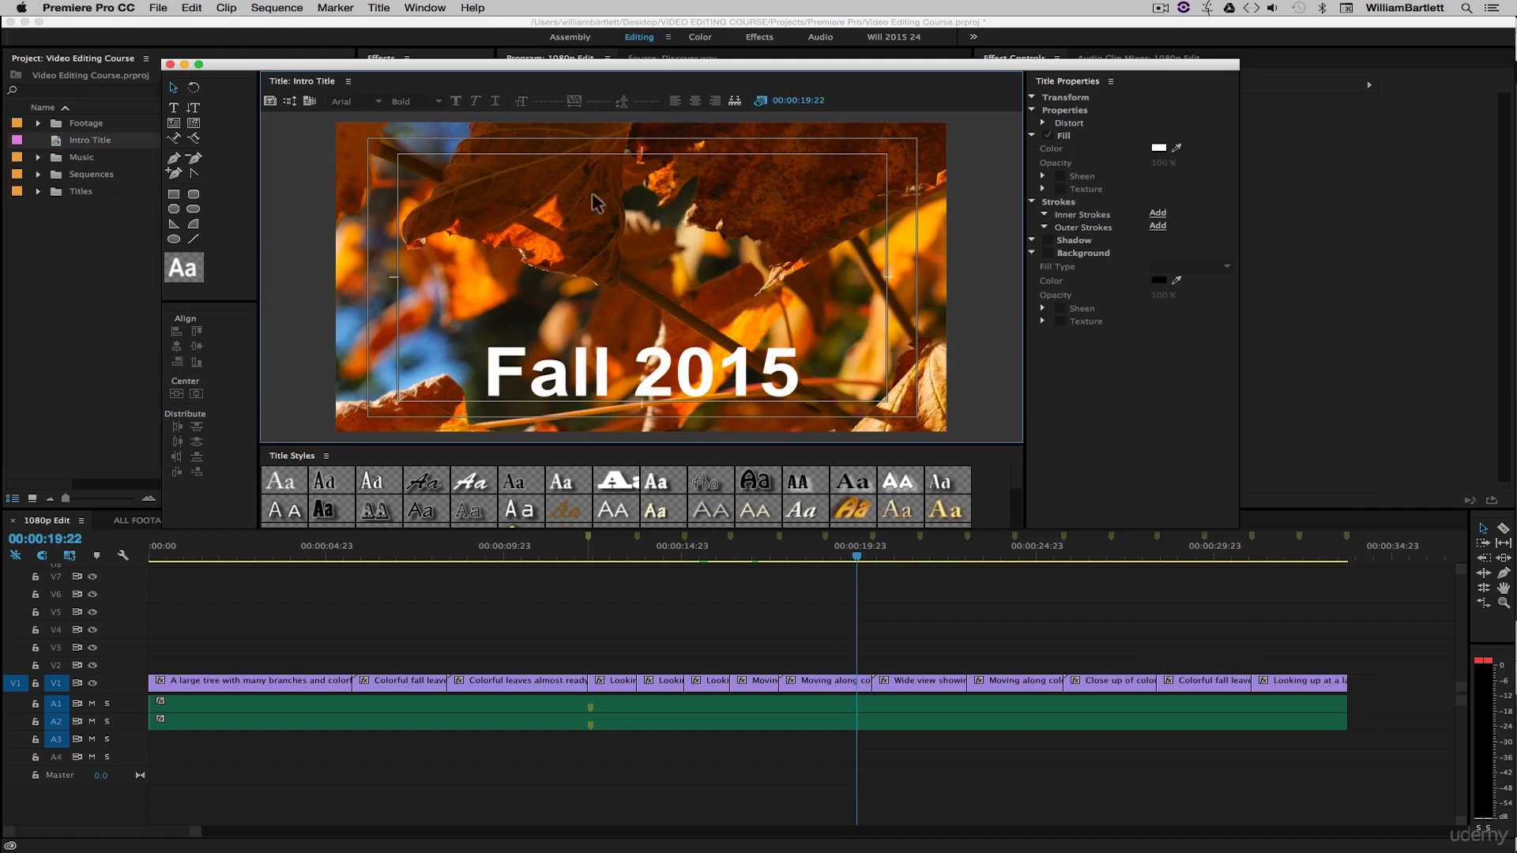
left_click(762, 101)
left_click(689, 235)
left_click(760, 100)
- Close the title designer and save the project
left_click(170, 65)
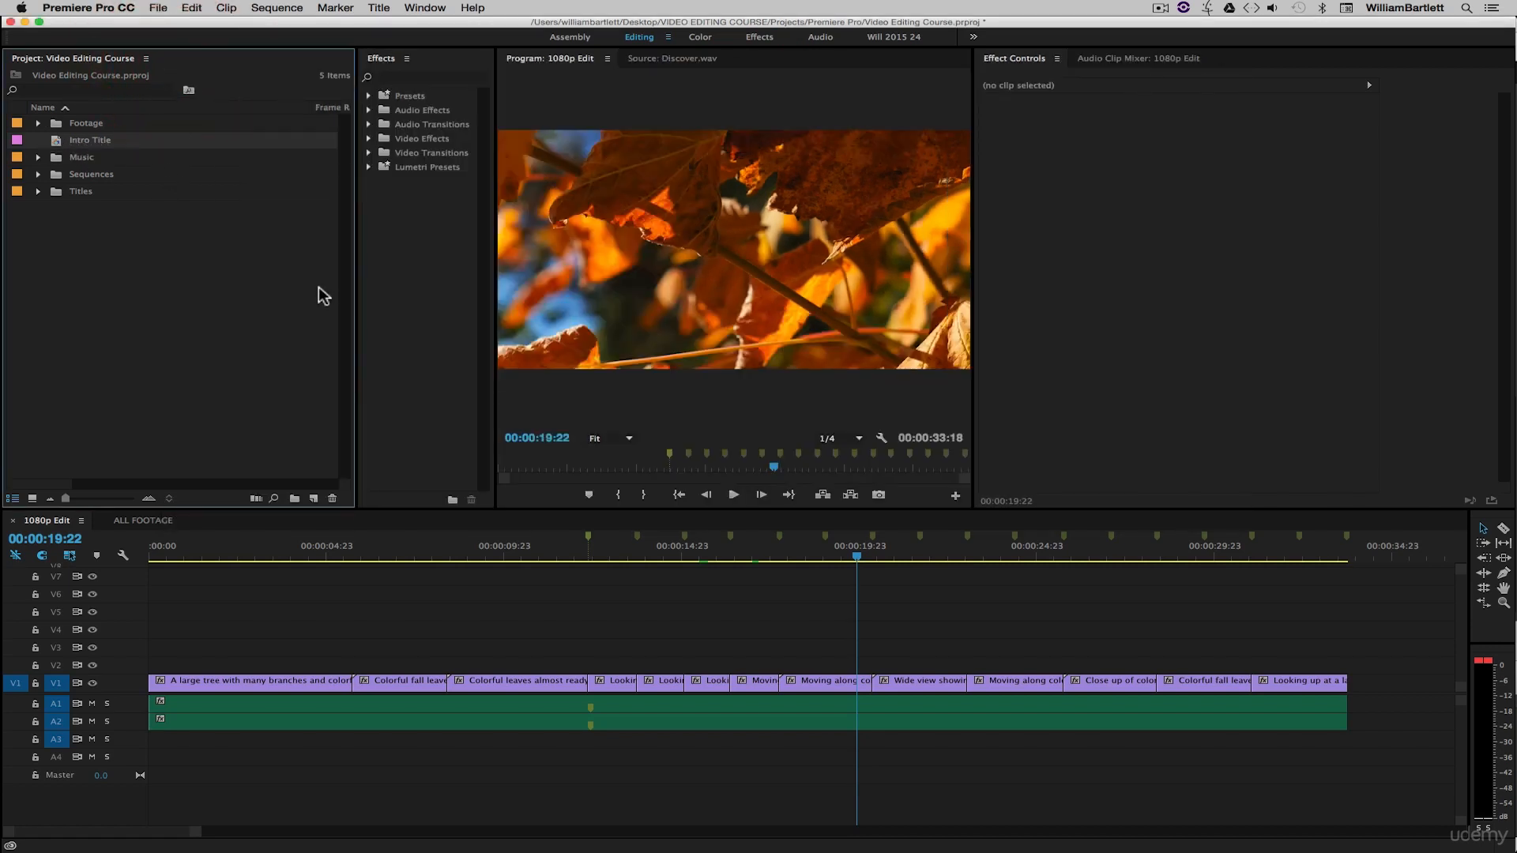
key("super+s")
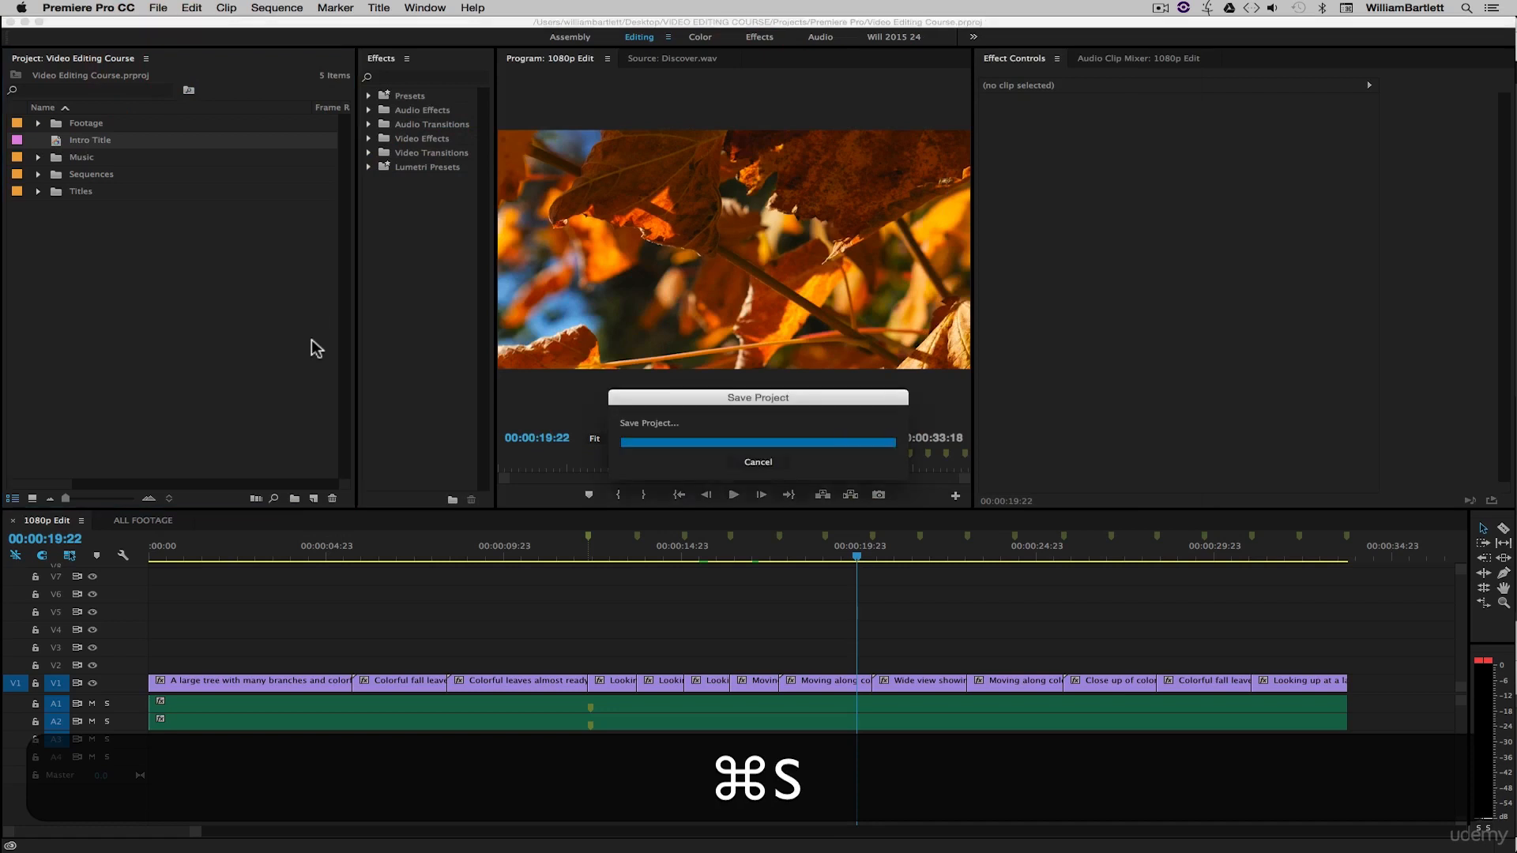